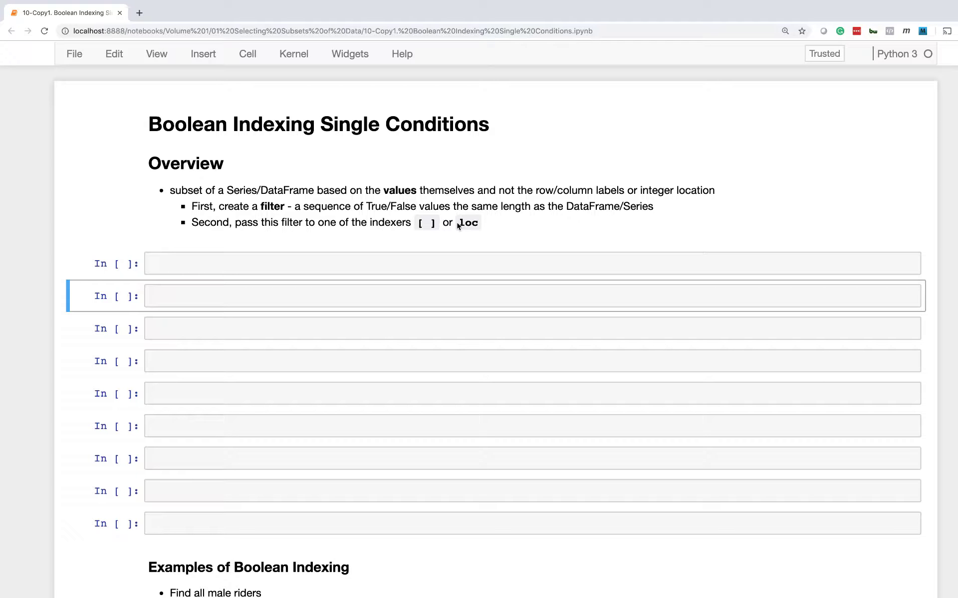
pyautogui.scroll(-3, 389, 326)
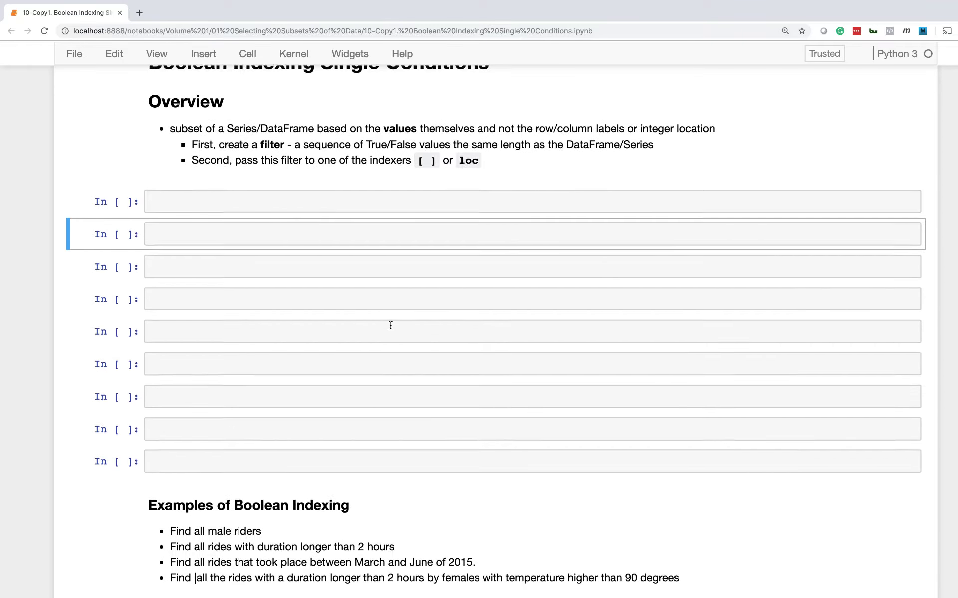
pyautogui.scroll(-2, 390, 328)
pyautogui.scroll(-2, 390, 329)
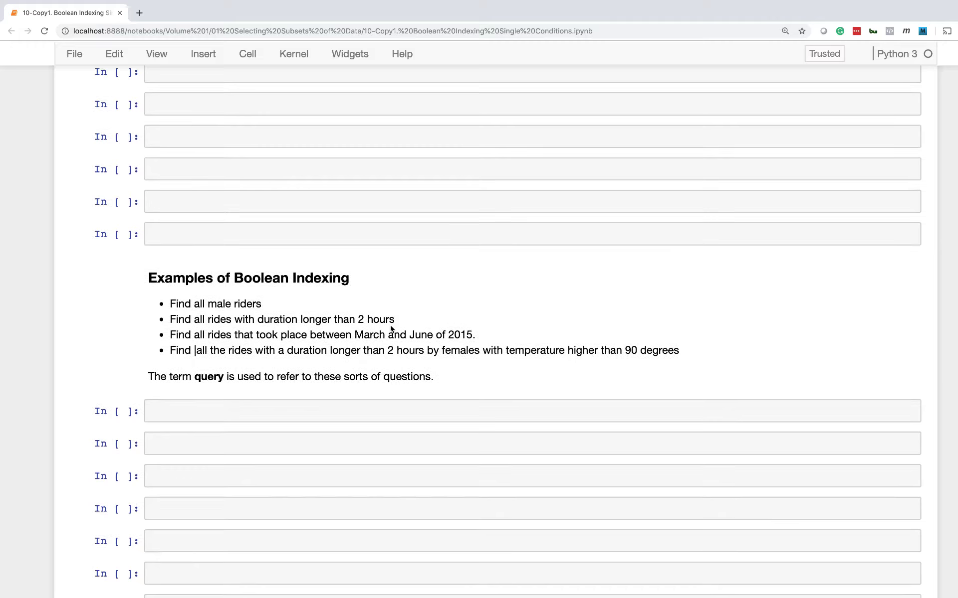
pyautogui.scroll(-1, 390, 328)
pyautogui.scroll(-1, 390, 328)
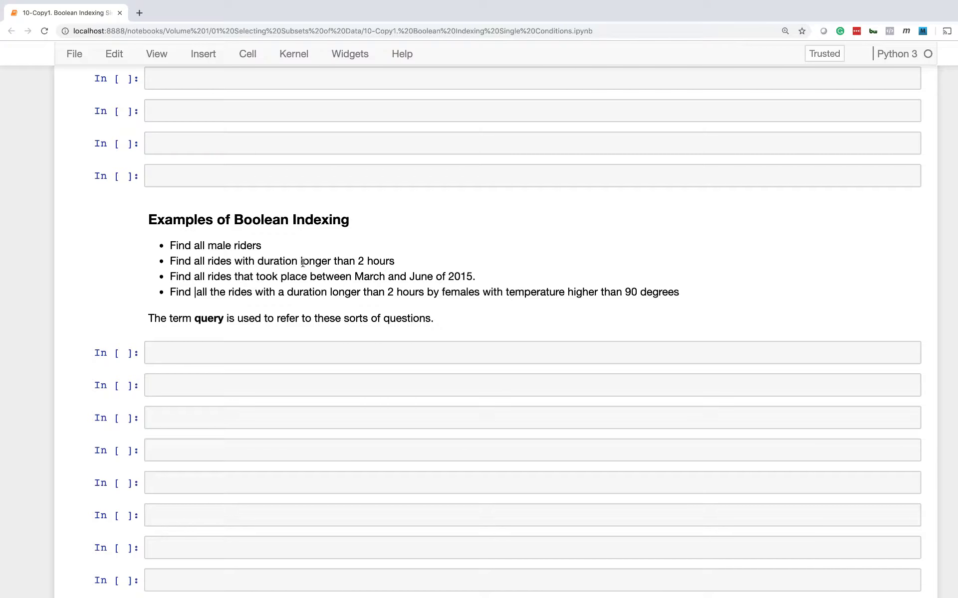
pyautogui.scroll(-3, 303, 385)
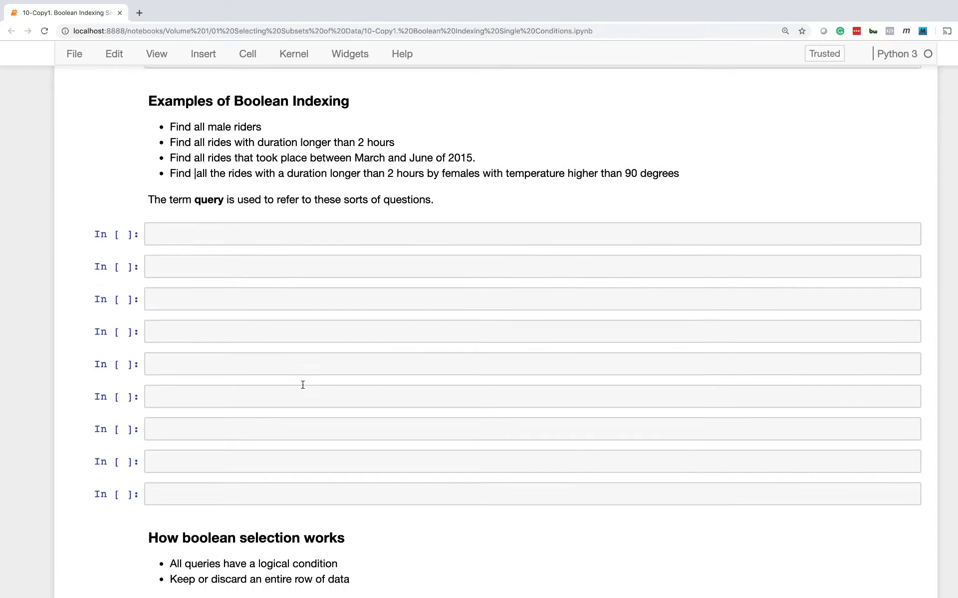
pyautogui.scroll(-1, 302, 385)
pyautogui.scroll(-2, 302, 386)
pyautogui.scroll(-2, 303, 386)
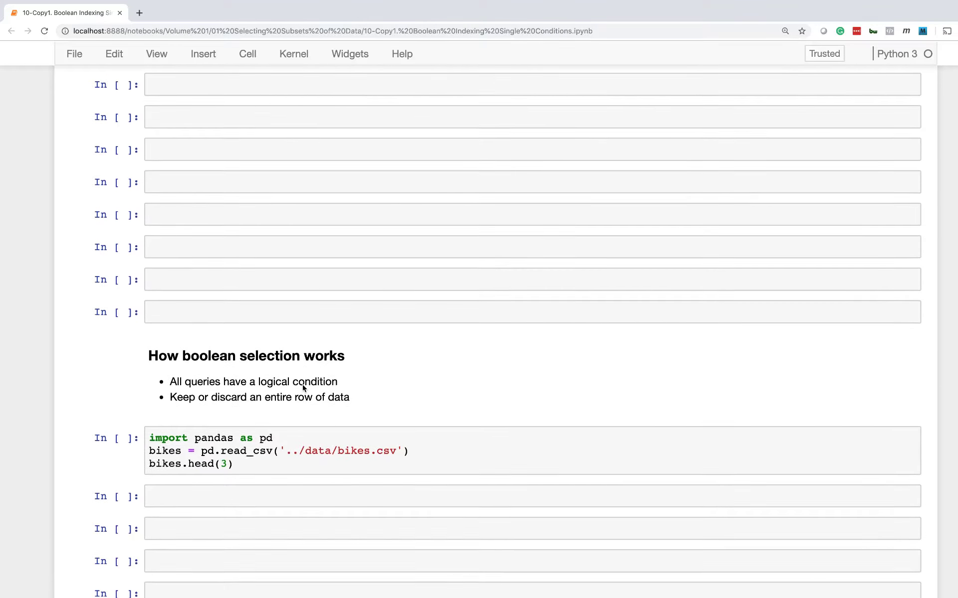
pyautogui.scroll(-1, 230, 376)
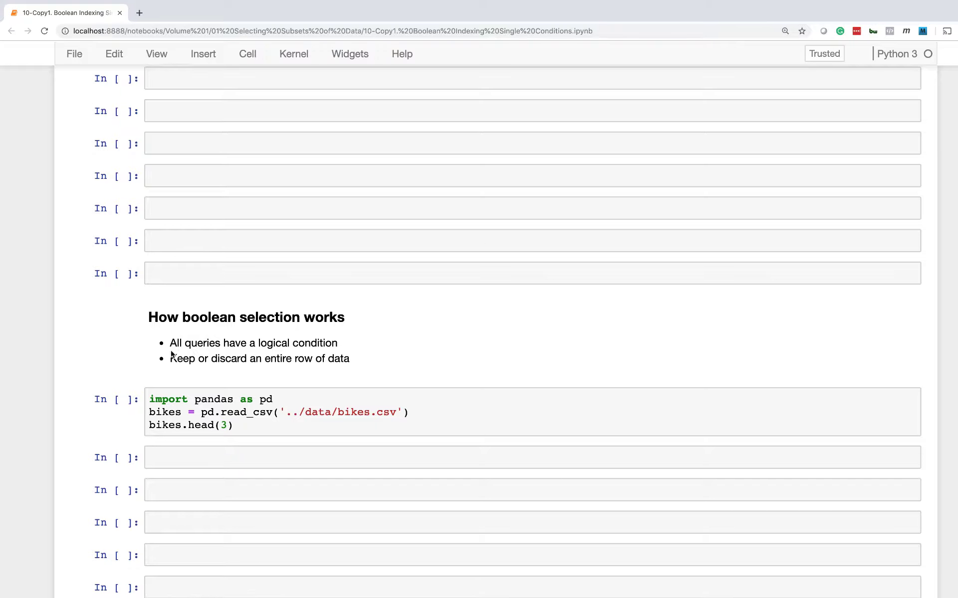
pyautogui.scroll(-1, 174, 352)
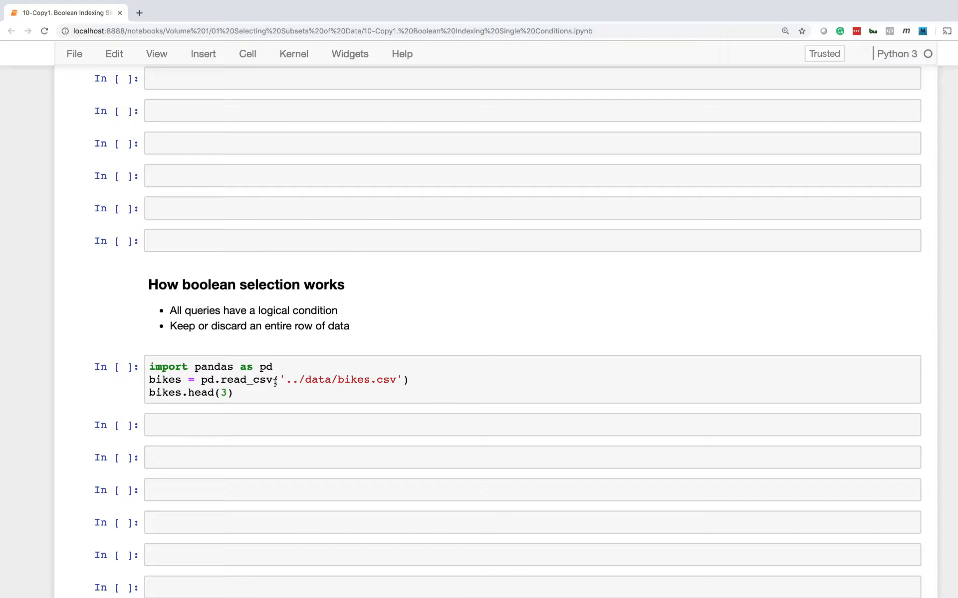
# - Run the import cell with pd.read_csv and bikes.head(3) to show three rows
pyautogui.click(262, 390)
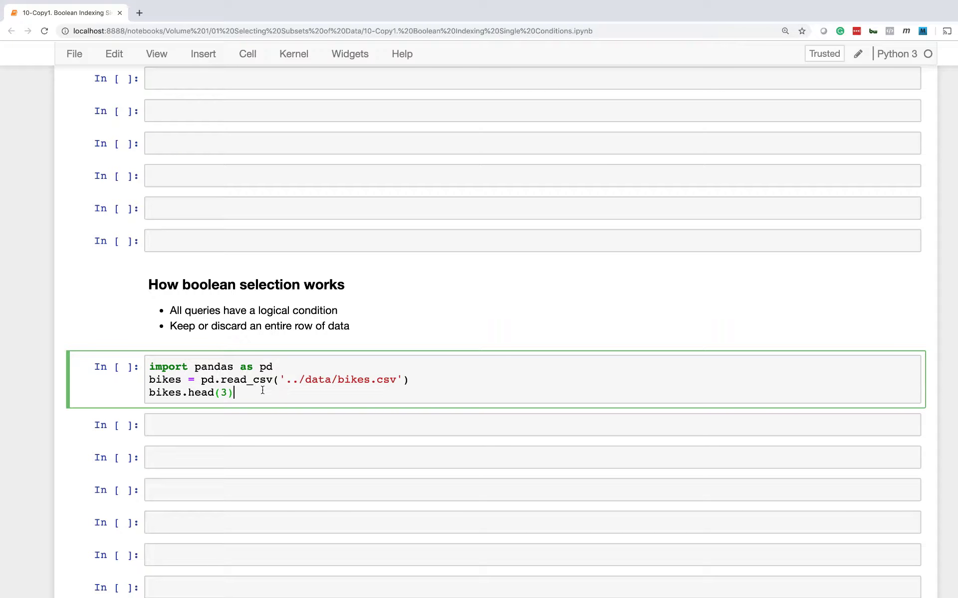
pyautogui.hotkey('shift', 'Return')
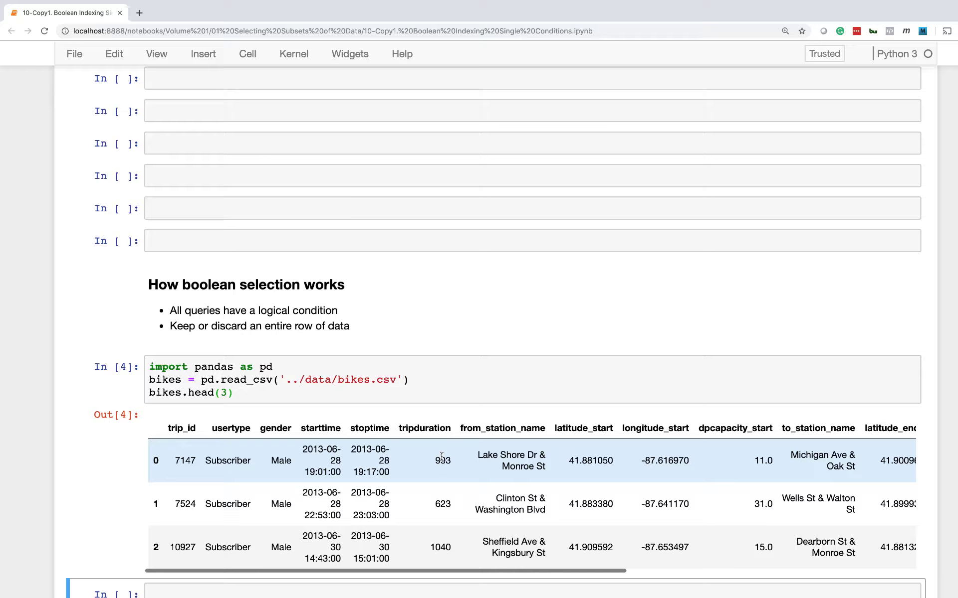
pyautogui.scroll(-1, 437, 523)
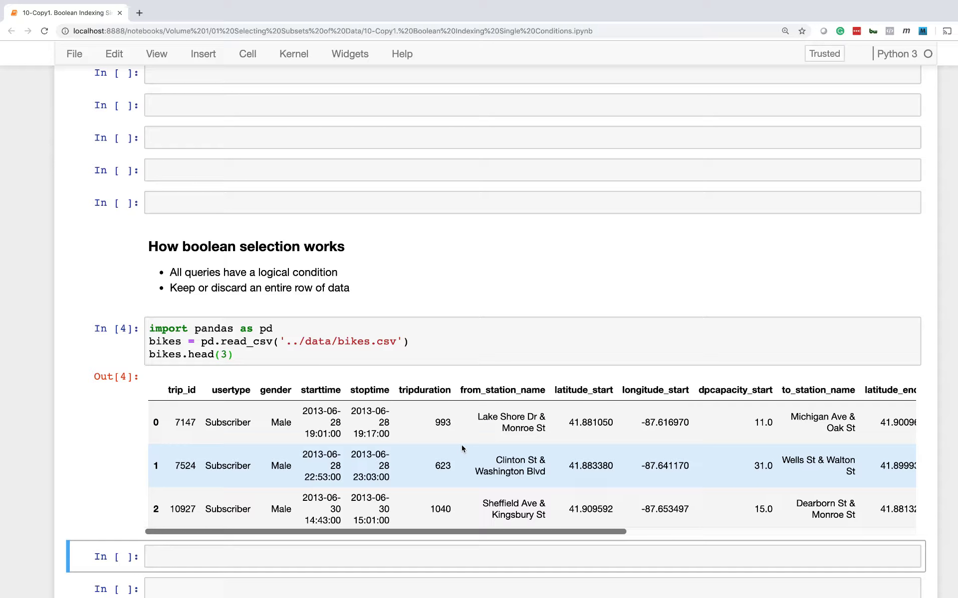
pyautogui.scroll(-1, 409, 449)
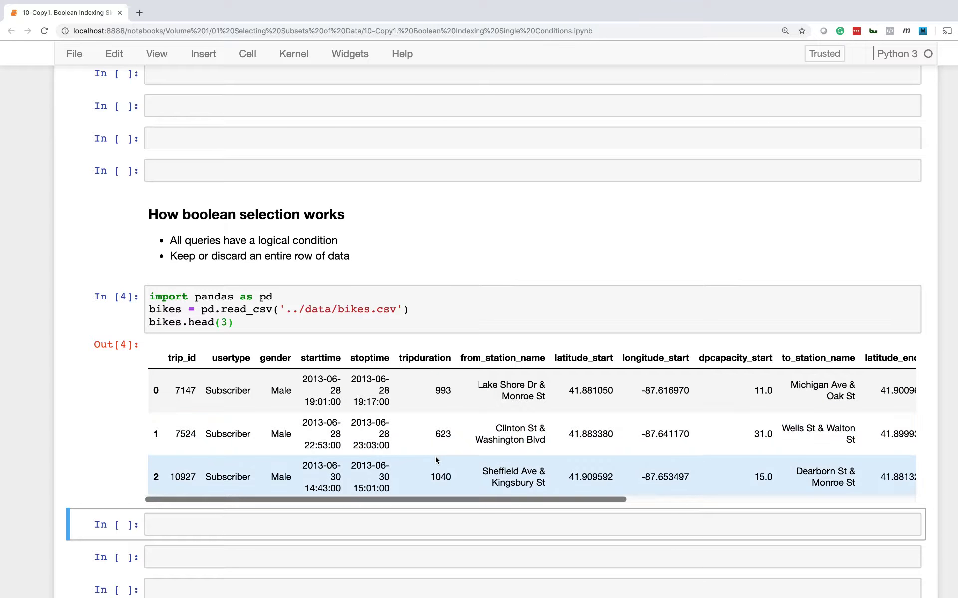
pyautogui.scroll(-1, 435, 458)
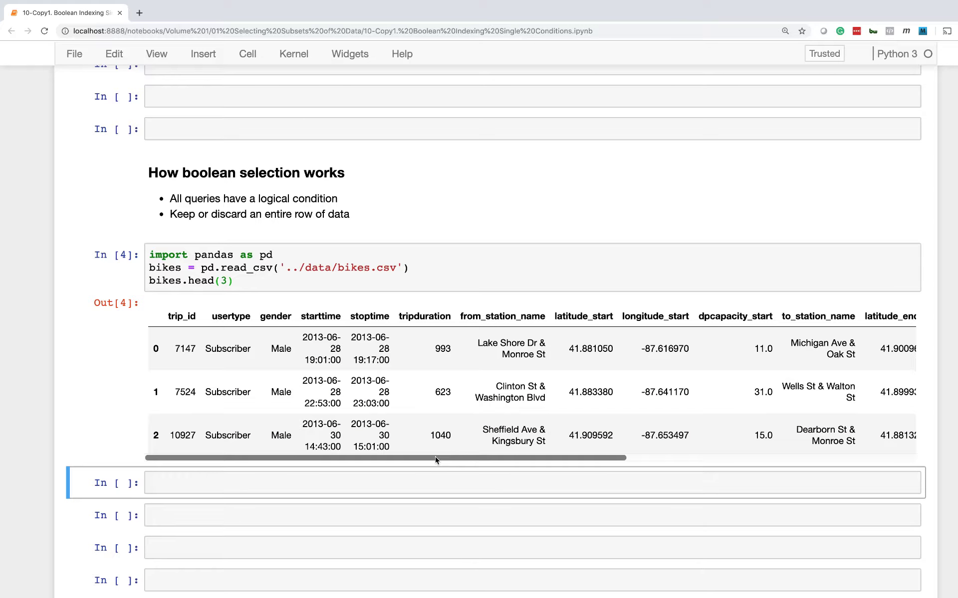
pyautogui.scroll(-4, 434, 460)
pyautogui.scroll(-4, 435, 459)
pyautogui.scroll(-2, 435, 460)
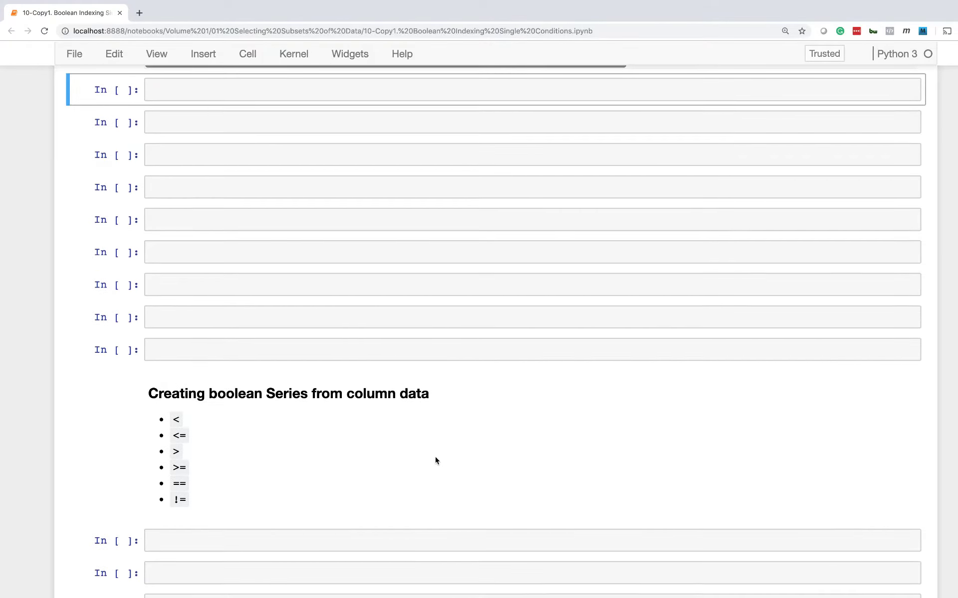
pyautogui.scroll(-3, 435, 461)
# - Preview the bikes DataFrame under the heading, limited to three rows with head(3)
pyautogui.click(196, 419)
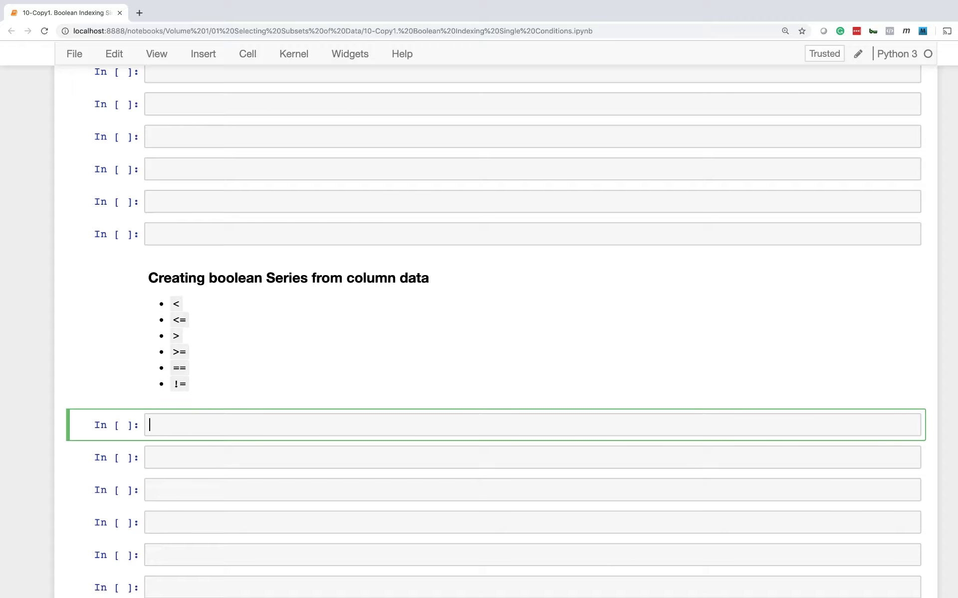
pyautogui.write('bikes.head()')
pyautogui.hotkey('shift', 'Return')
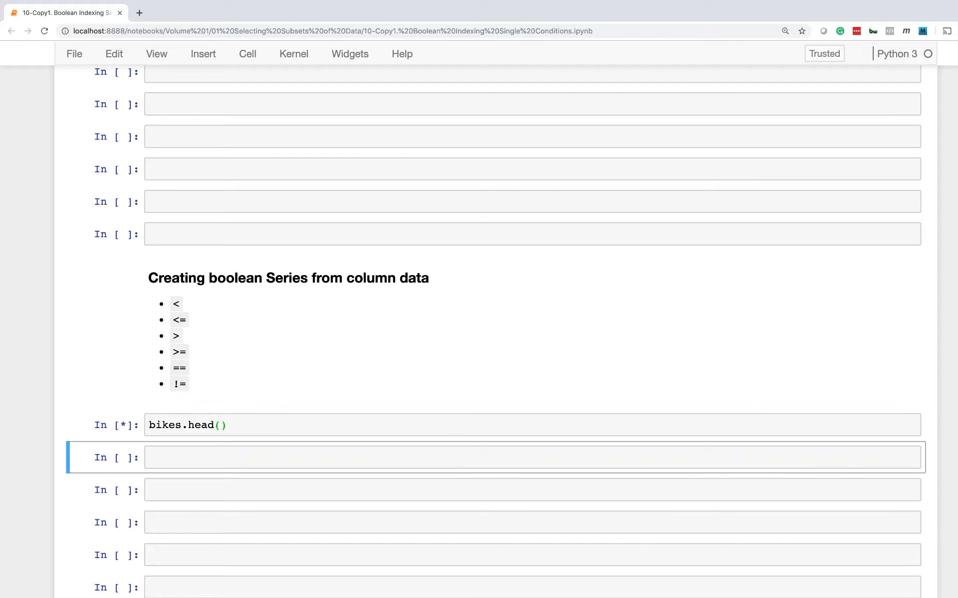
pyautogui.click(221, 426)
pyautogui.write('3')
pyautogui.hotkey('shift', 'Return')
pyautogui.scroll(-2, 189, 384)
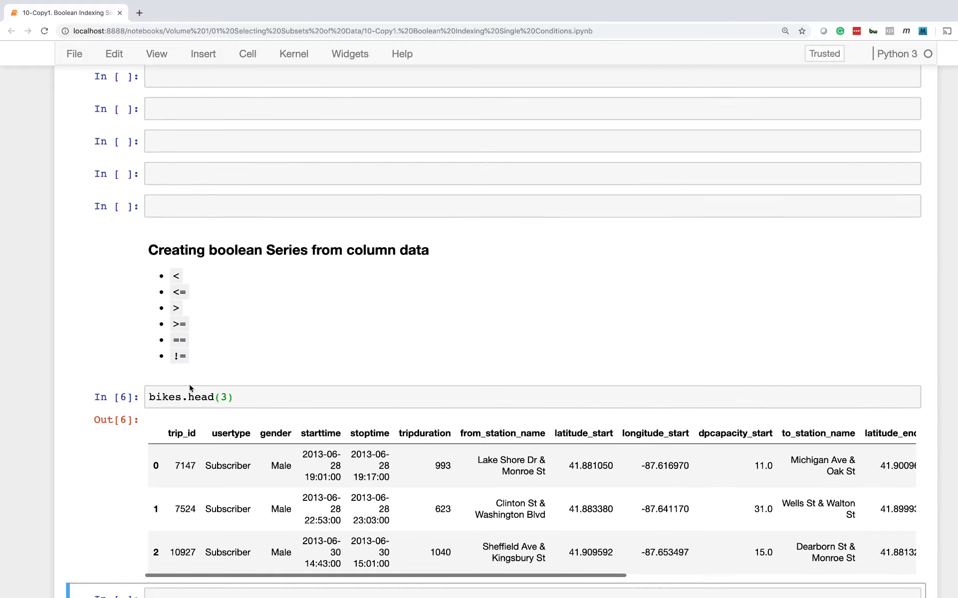
pyautogui.scroll(-2, 189, 384)
pyautogui.scroll(-2, 190, 384)
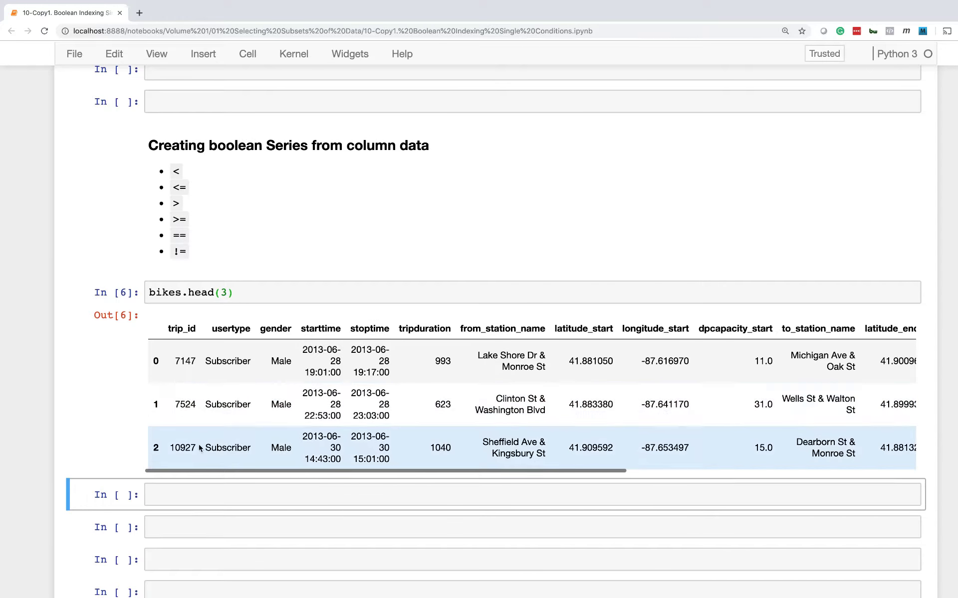
# - Enter bikes['tripduration'] with Tab completion in the next cell and run it
pyautogui.click(191, 491)
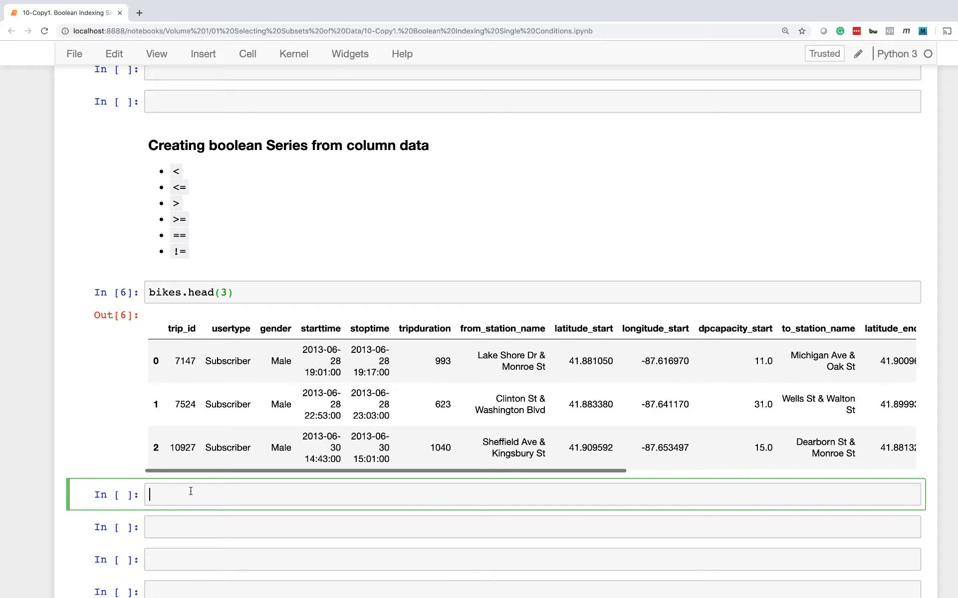
pyautogui.write("bikes['")
pyautogui.write('tr')
pyautogui.write('ipdu')
pyautogui.press('BackSpace')
pyautogui.press('BackSpace')
pyautogui.press('BackSpace')
pyautogui.write('ipd')
pyautogui.press('Tab')
pyautogui.hotkey('shift', 'Return')
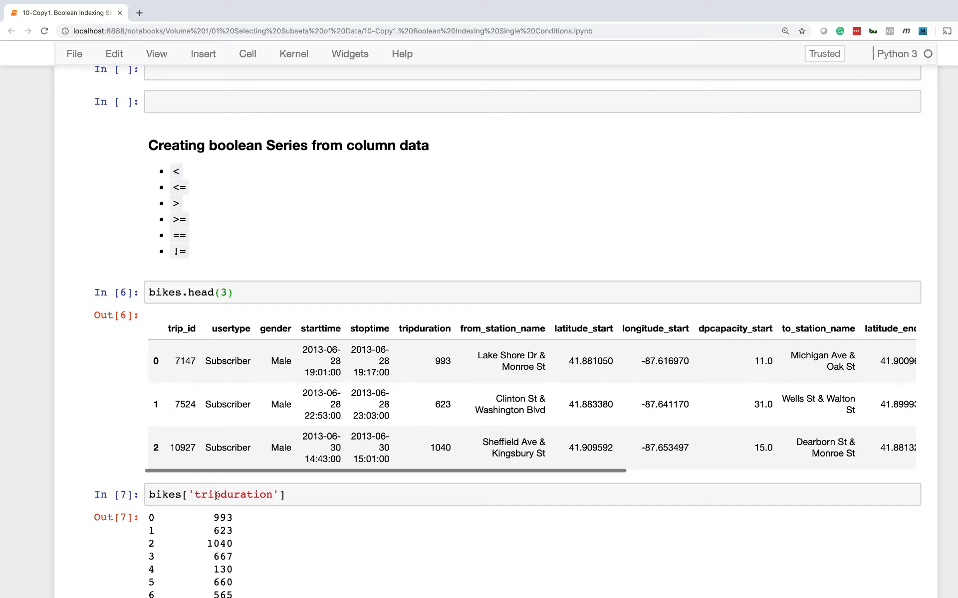
# - Highlight the > 1000 comparison and its operator in bikes['tripduration'] > 1000
pyautogui.tripleClick(292, 495)
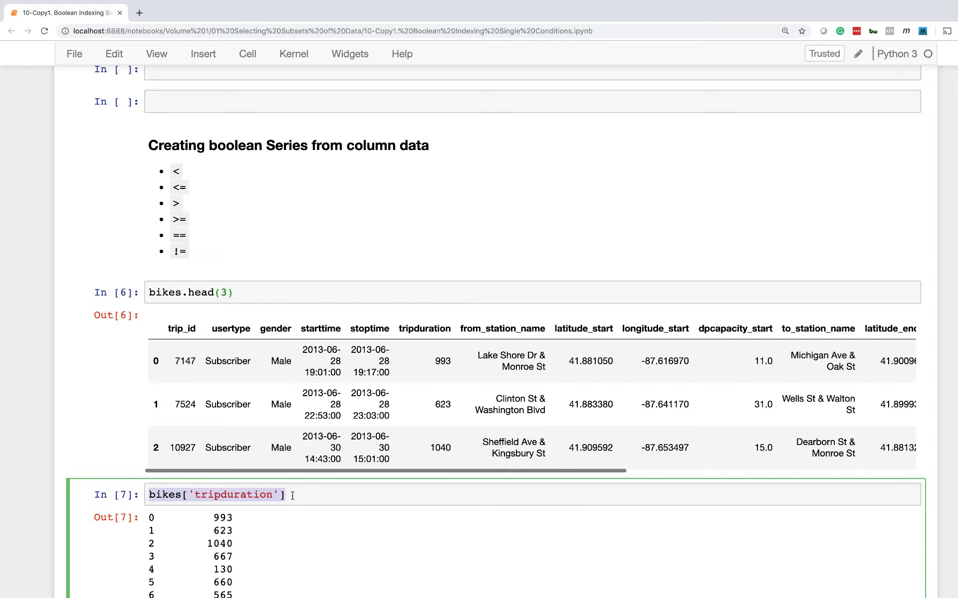
pyautogui.click(292, 495)
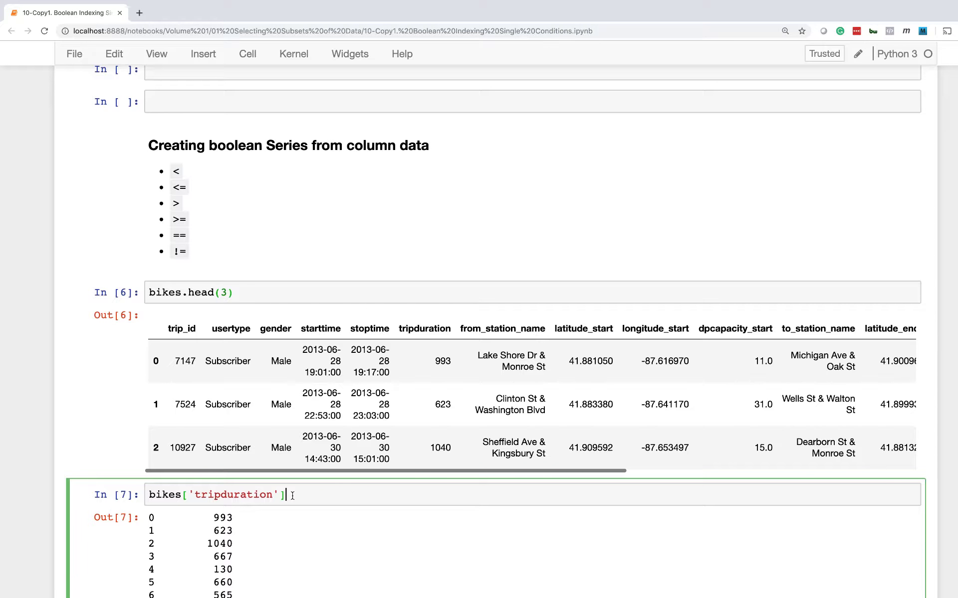
pyautogui.write('>')
pyautogui.write(' 1000')
pyautogui.moveTo(292, 495); pyautogui.dragTo(339, 493)
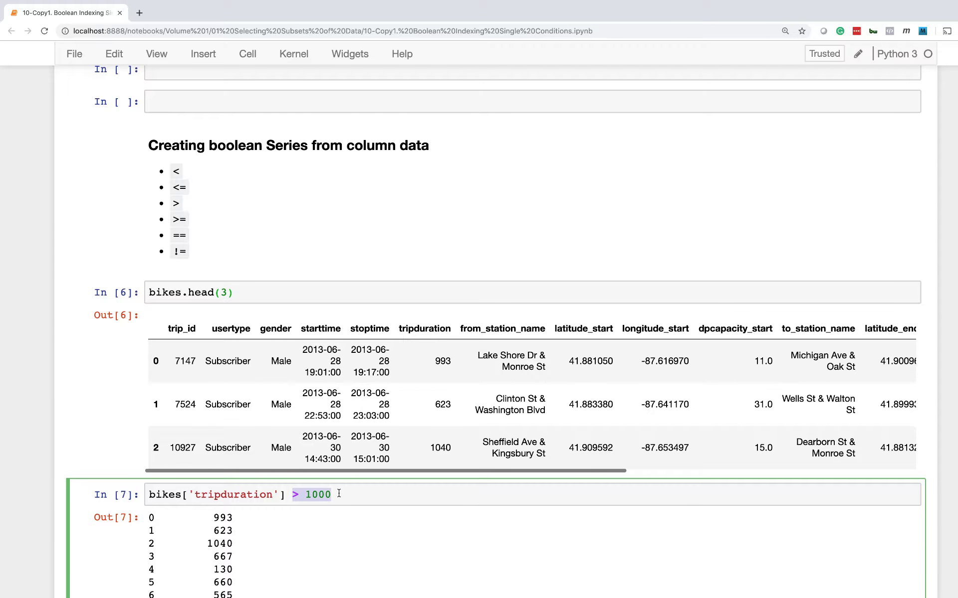
pyautogui.click(286, 496)
pyautogui.moveTo(287, 494); pyautogui.dragTo(299, 494)
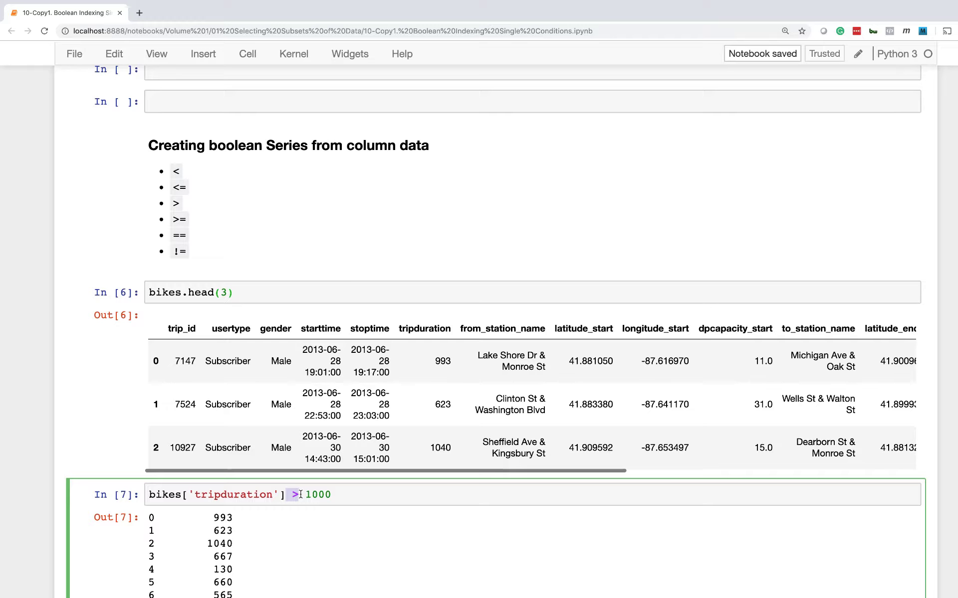
pyautogui.click(298, 494)
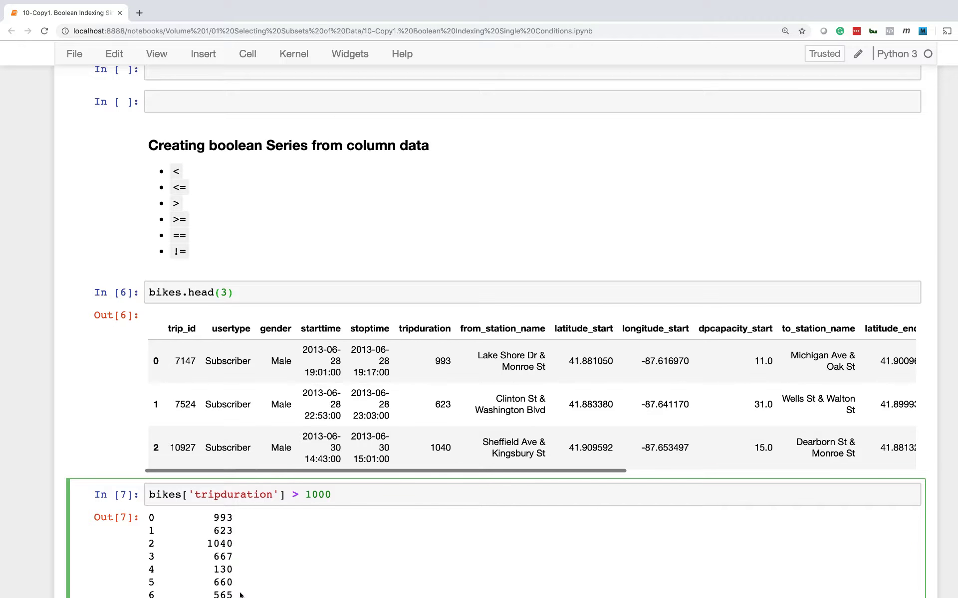
pyautogui.scroll(-1, 223, 517)
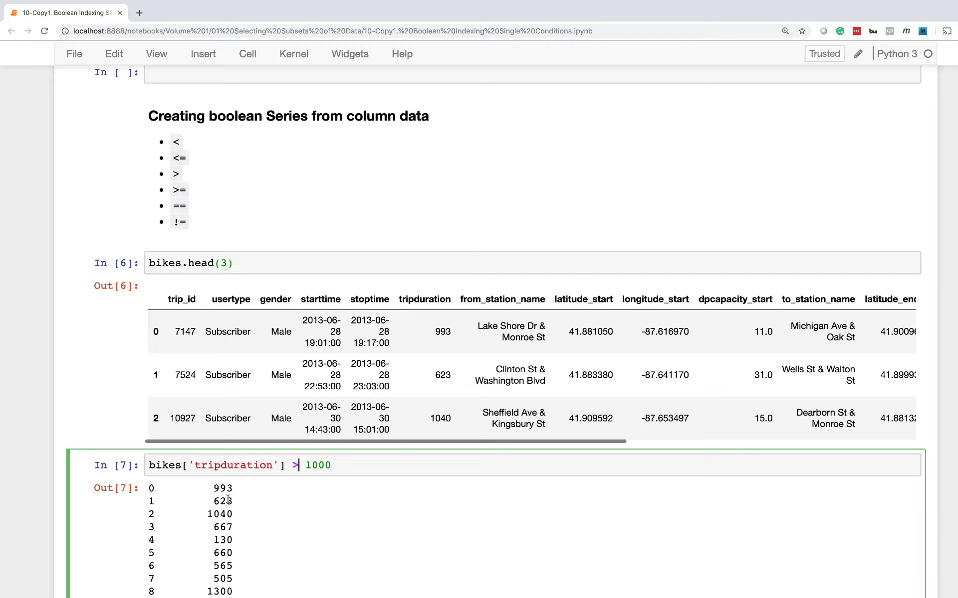
pyautogui.click(335, 465)
# - Run bikes['tripduration'] > 1000 and highlight its > 1000 comparison
pyautogui.hotkey('shift', 'Return')
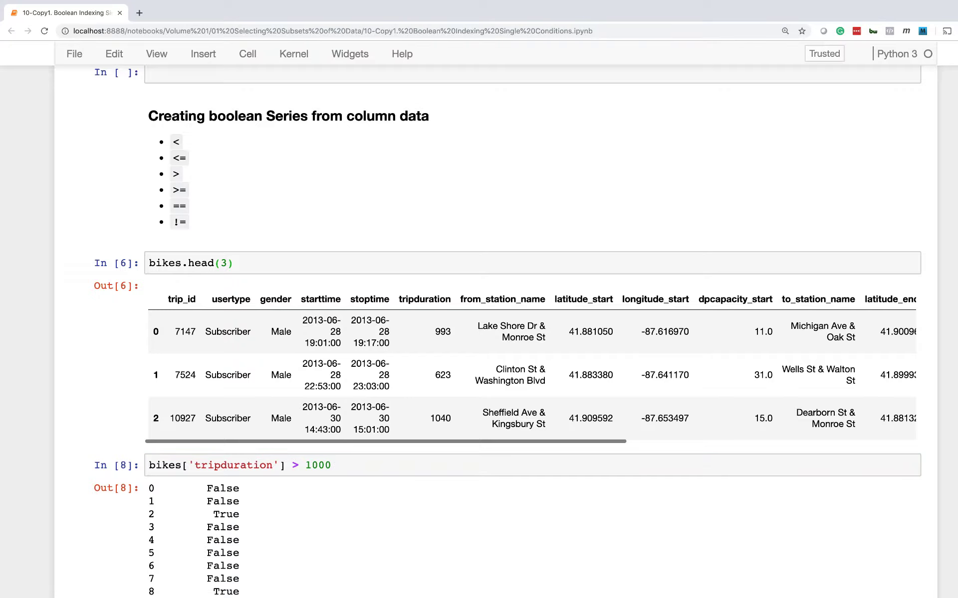
pyautogui.scroll(-1, 336, 466)
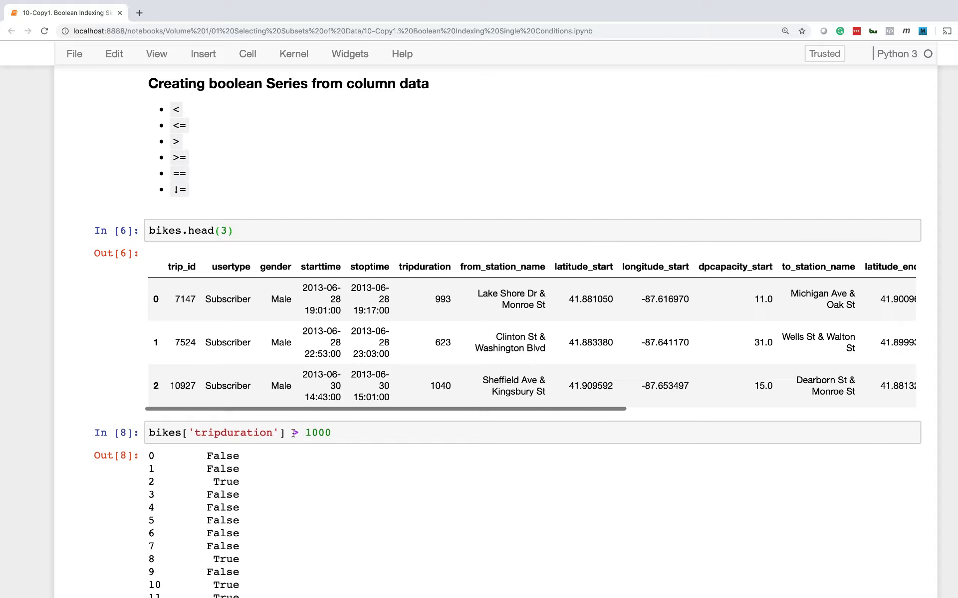
pyautogui.moveTo(294, 432); pyautogui.dragTo(296, 436)
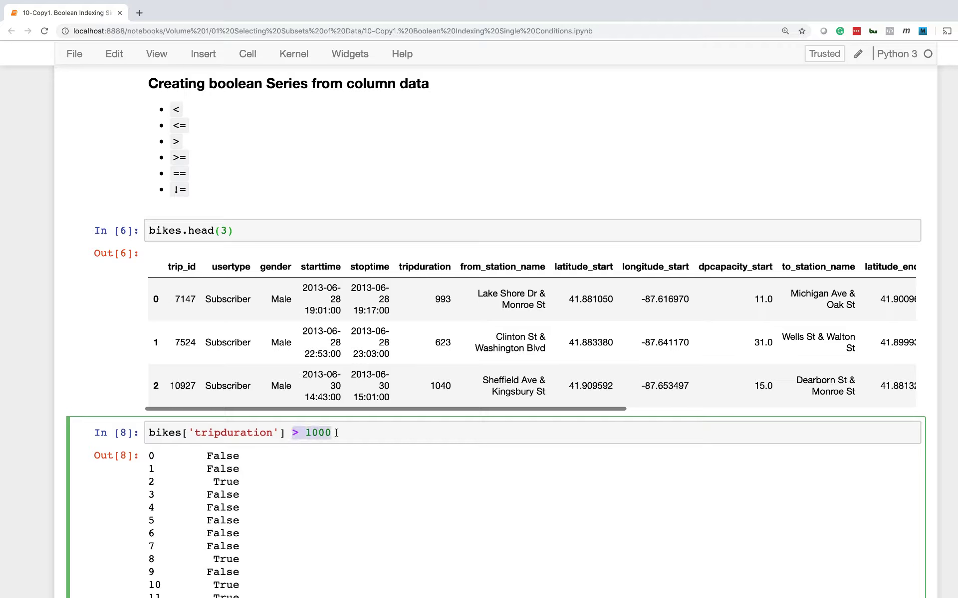
pyautogui.click(296, 436)
pyautogui.moveTo(294, 432); pyautogui.dragTo(333, 432)
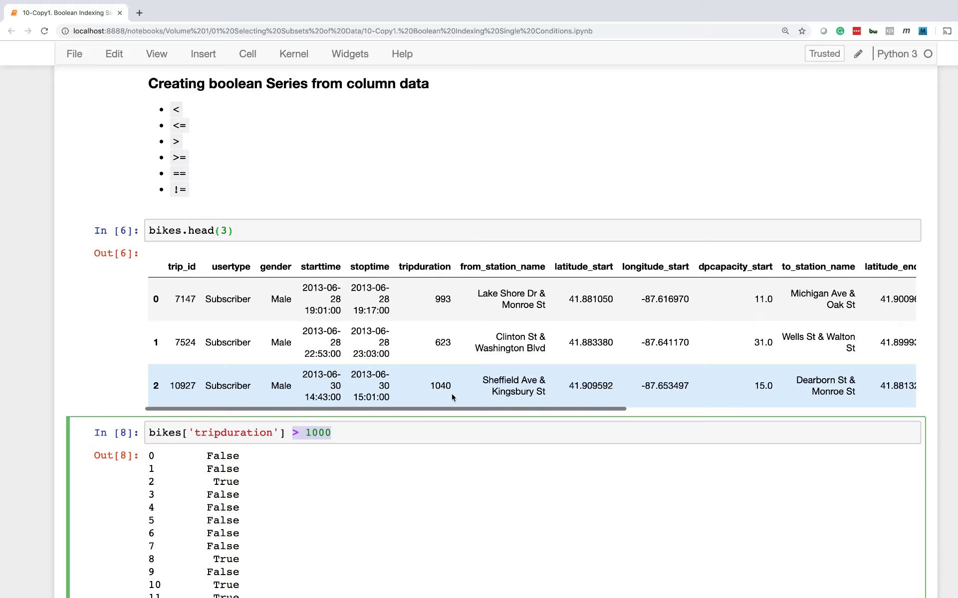
pyautogui.click(352, 443)
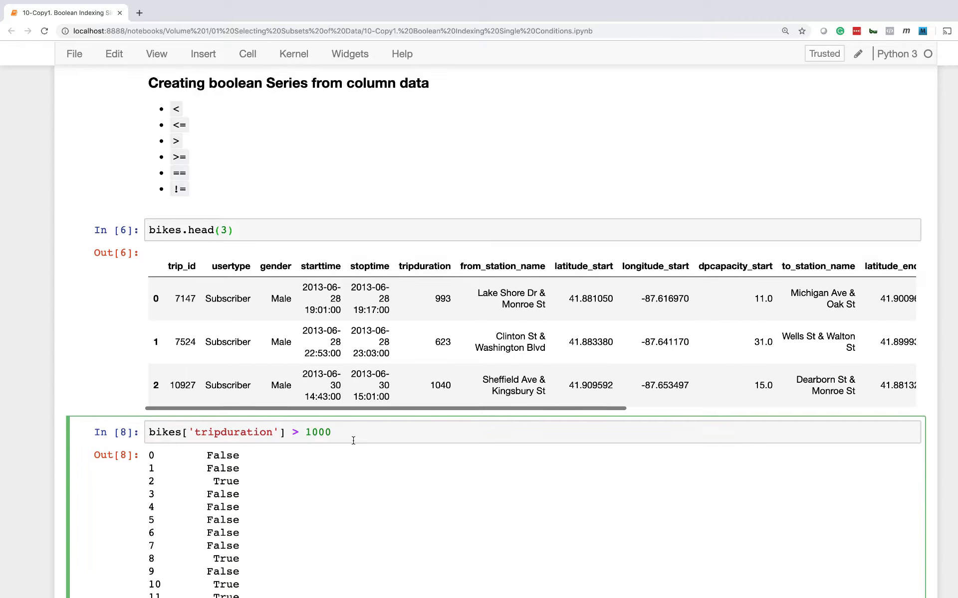
pyautogui.scroll(-1, 353, 427)
pyautogui.moveTo(349, 411); pyautogui.dragTo(146, 412)
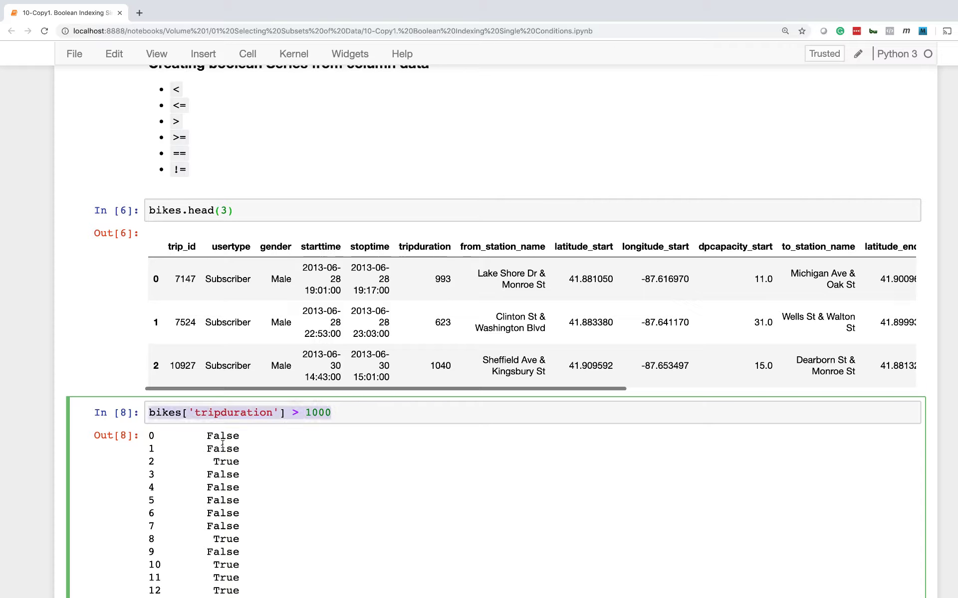
pyautogui.scroll(-2, 226, 464)
pyautogui.scroll(-1, 226, 463)
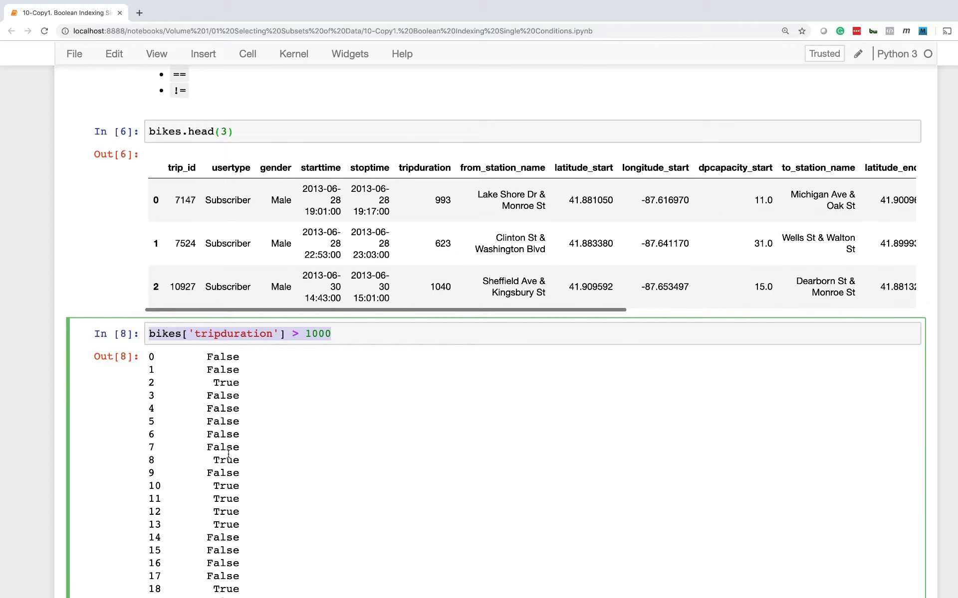
pyautogui.scroll(-2, 229, 456)
pyautogui.scroll(-3, 228, 455)
pyautogui.scroll(-5, 229, 455)
pyautogui.scroll(-3, 229, 455)
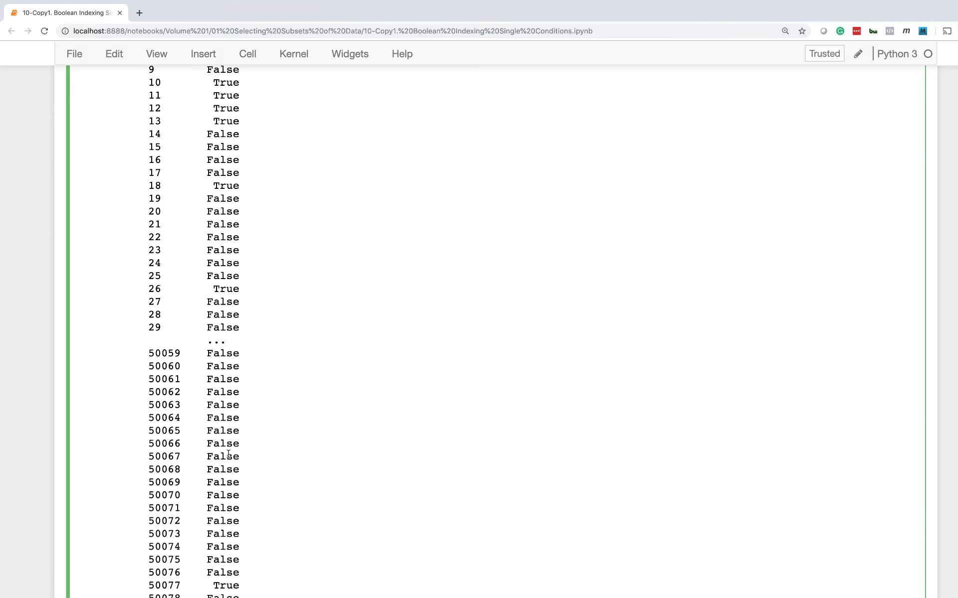
pyautogui.scroll(5, 228, 456)
pyautogui.scroll(5, 228, 454)
pyautogui.scroll(2, 229, 454)
pyautogui.scroll(1, 228, 454)
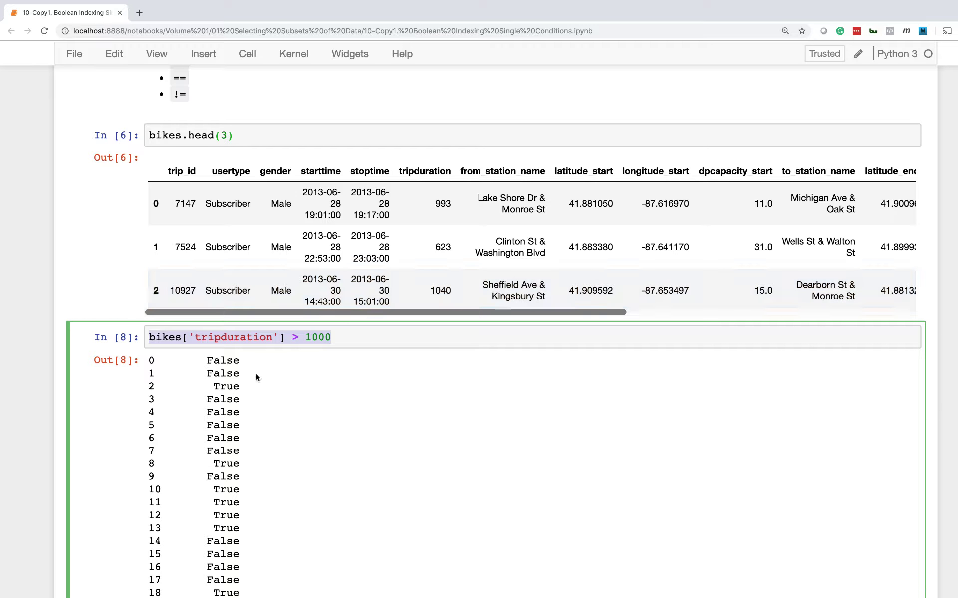
# - Point out the True results for rows 2 and 8, then start typing filt before bikes
pyautogui.doubleClick(227, 386)
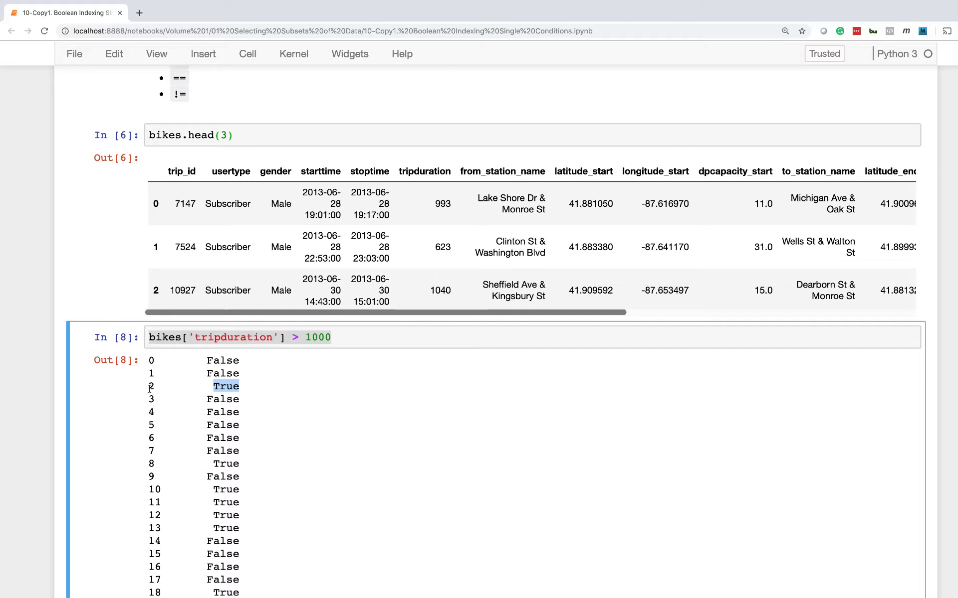
pyautogui.doubleClick(151, 386)
pyautogui.doubleClick(152, 464)
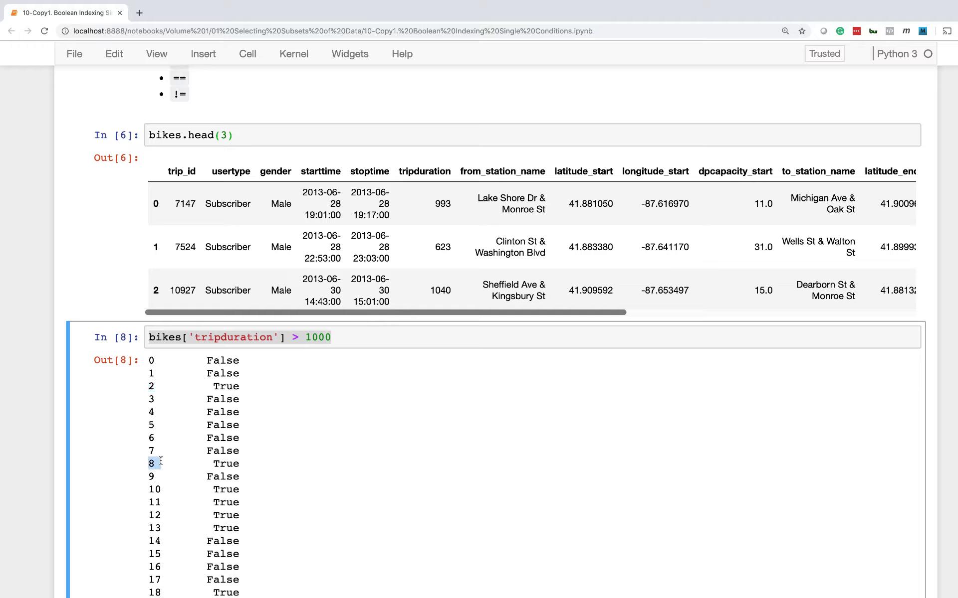
pyautogui.click(149, 337)
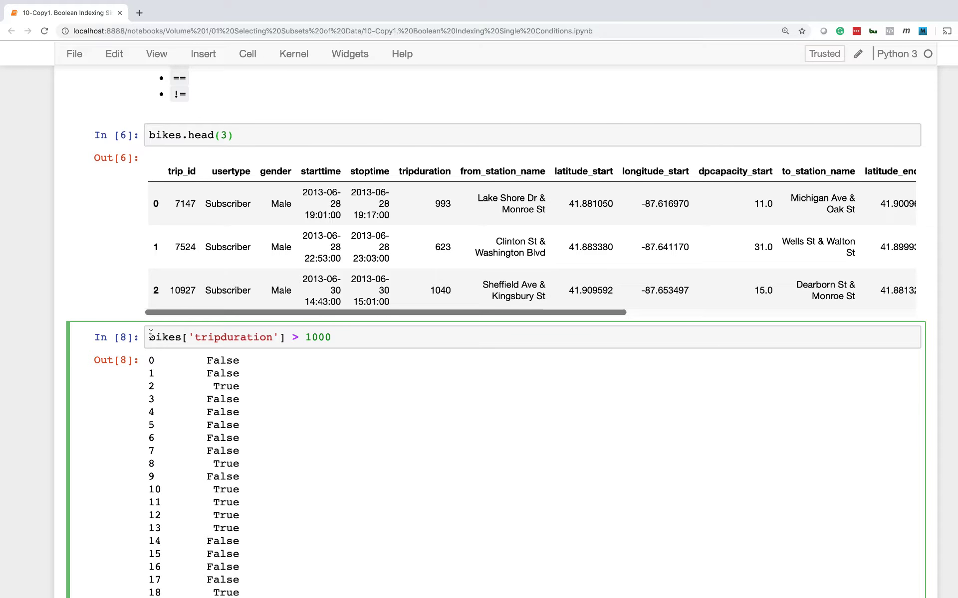
pyautogui.write('fil')
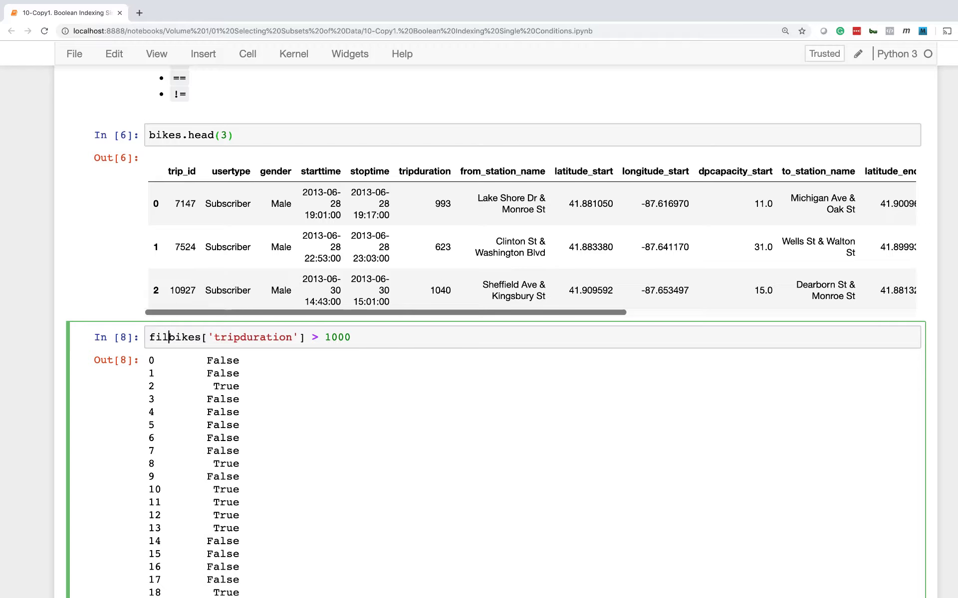
pyautogui.write('t  =')
# - Assign the comparison as 'filt = ...' and run it with filt.head() below
pyautogui.press('BackSpace')
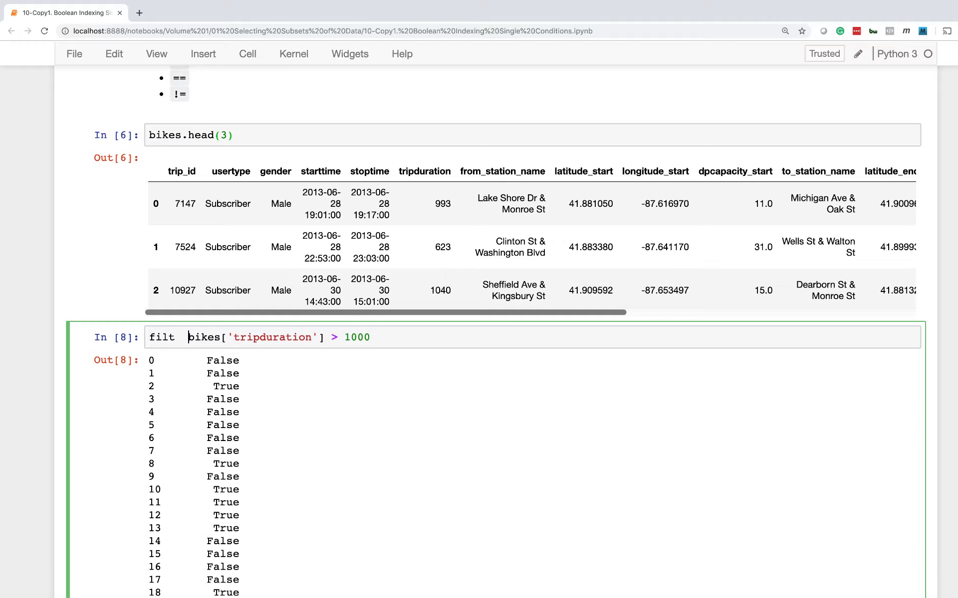
pyautogui.press('BackSpace')
pyautogui.press('BackSpace')
pyautogui.write('=')
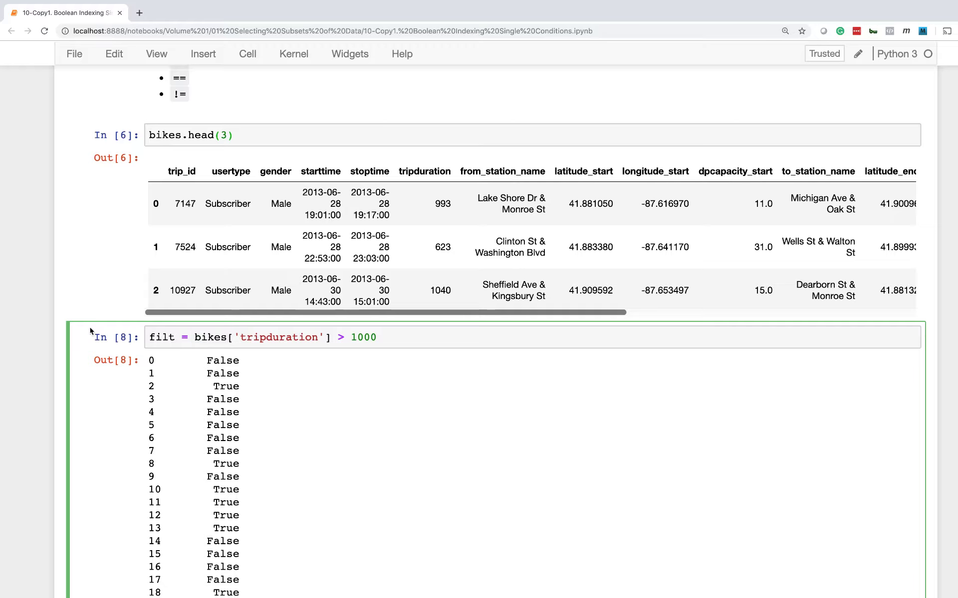
pyautogui.click(403, 342)
pyautogui.press('Return')
pyautogui.write('filt.head()')
pyautogui.hotkey('shift', 'Return')
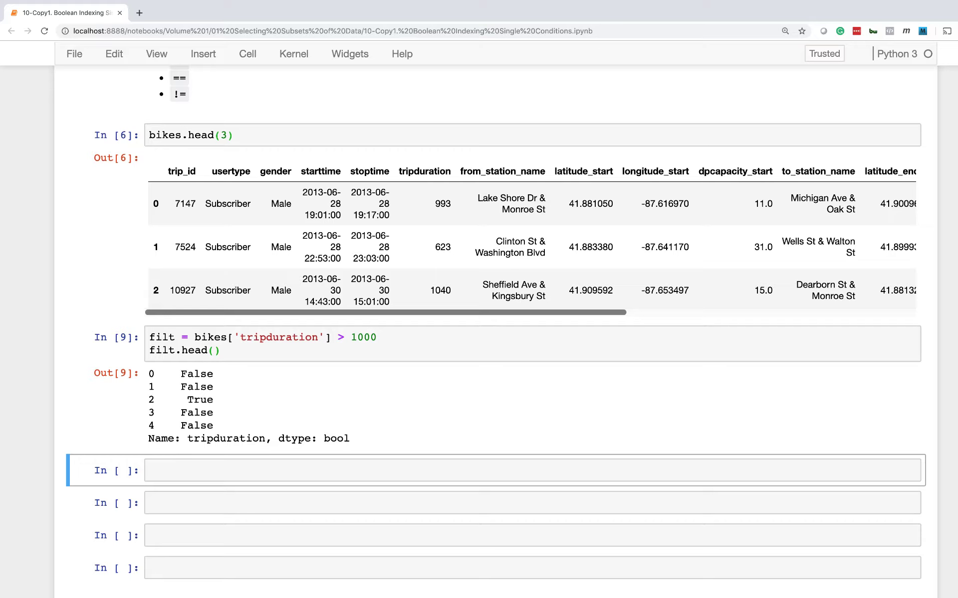
# - Run bikes[filt] to list only trips longer than 1000
pyautogui.press('Return')
pyautogui.write('bikes')
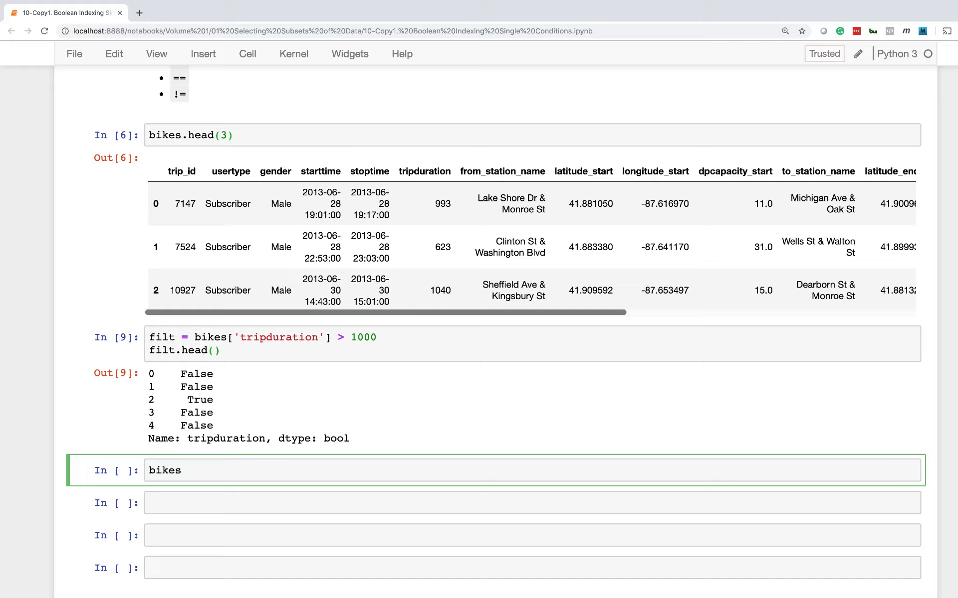
pyautogui.write('[')
pyautogui.write('filt')
pyautogui.hotkey('shift', 'Return')
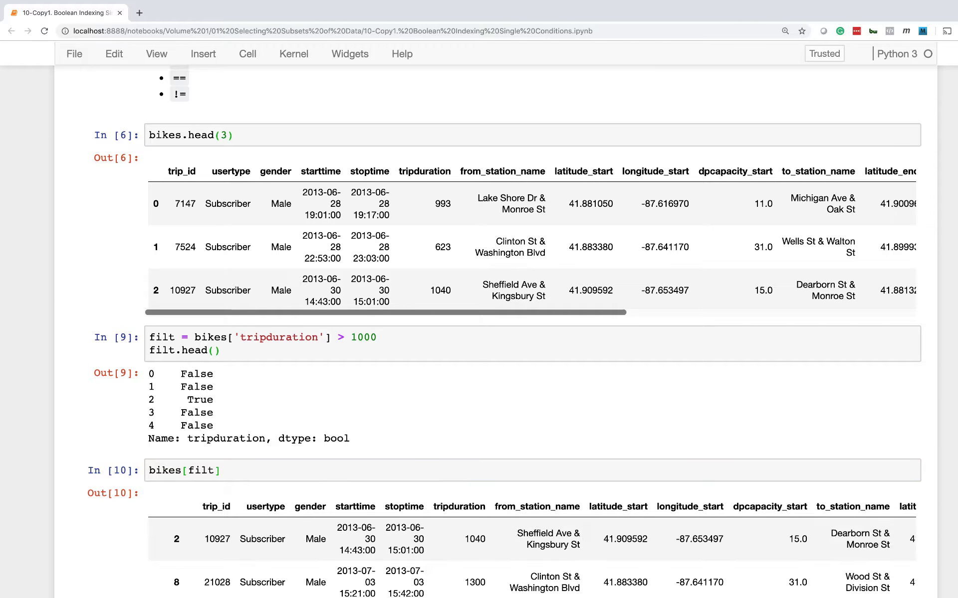
pyautogui.scroll(-5, 169, 440)
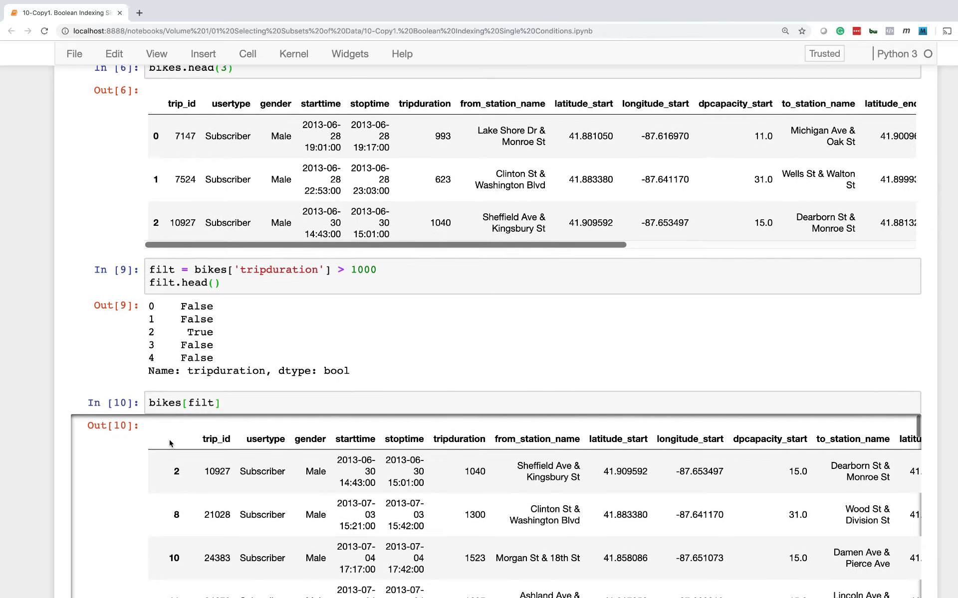
pyautogui.scroll(2, 225, 469)
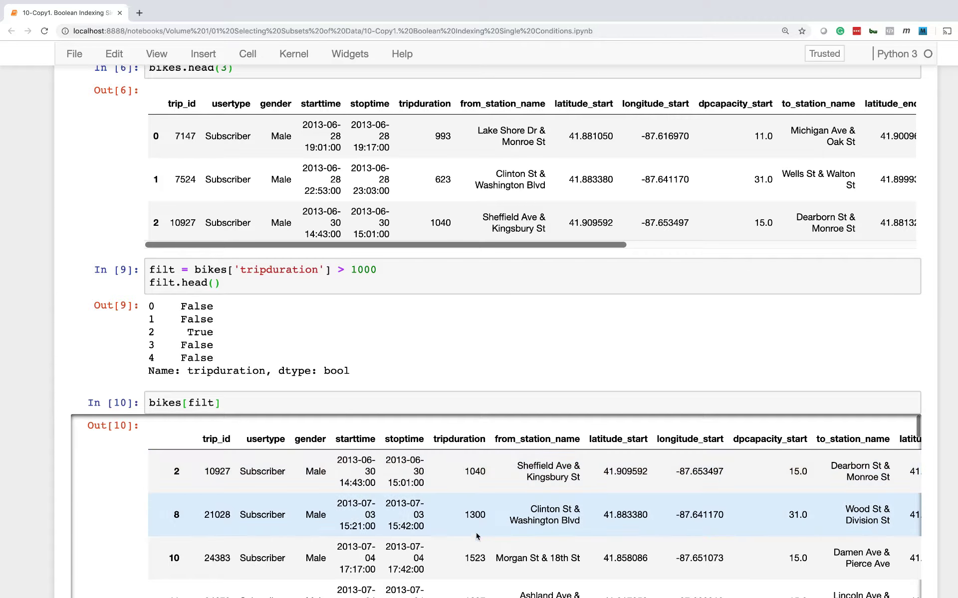
pyautogui.scroll(-2, 471, 558)
pyautogui.scroll(-2, 471, 558)
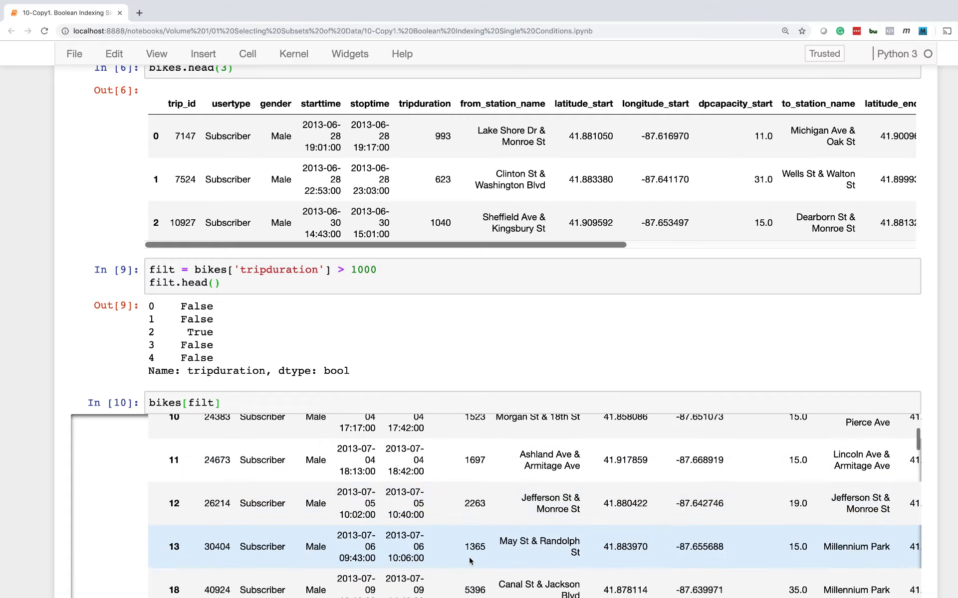
pyautogui.scroll(-1, 399, 490)
pyautogui.scroll(3, 399, 491)
pyautogui.scroll(2, 398, 490)
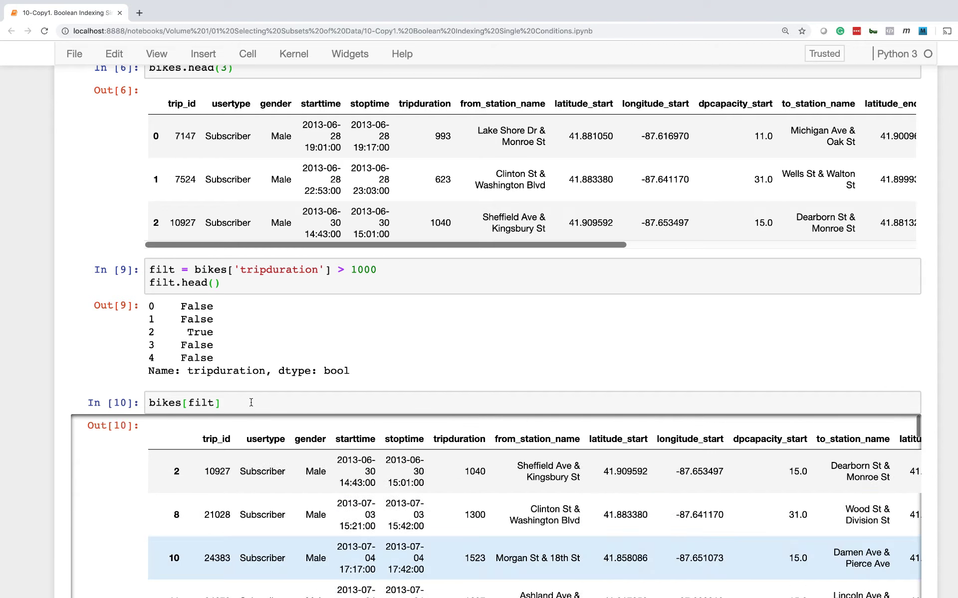
# - Run bikes[filt].head(3) to show rows 2, 8 and 10, then save the notebook
pyautogui.click(259, 405)
pyautogui.write('.head')
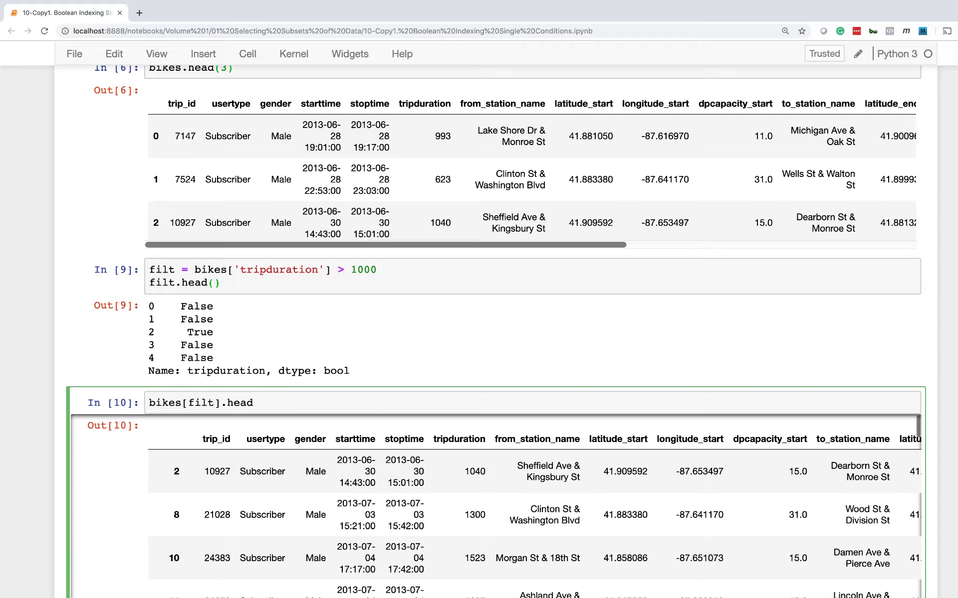
pyautogui.write('(3')
pyautogui.hotkey('shift', 'Return')
pyautogui.doubleClick(200, 404)
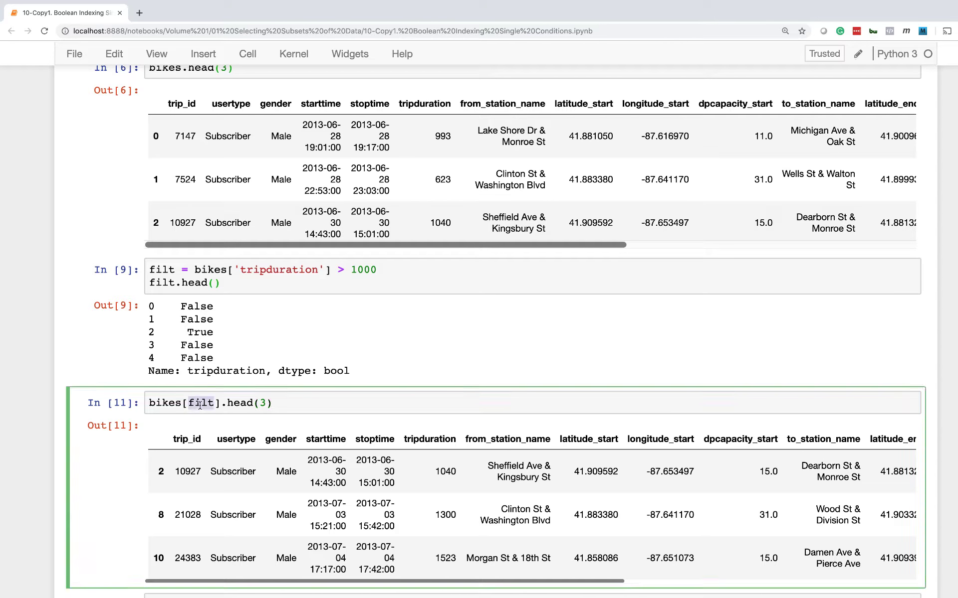
pyautogui.click(188, 404)
pyautogui.hotkey('ctrl', 's')
# - Repeatedly highlight the word filt inside bikes[filt] while explaining it
pyautogui.moveTo(187, 405); pyautogui.dragTo(183, 403)
pyautogui.doubleClick(198, 404)
pyautogui.click(200, 403)
pyautogui.doubleClick(199, 403)
pyautogui.click(185, 402)
pyautogui.doubleClick(199, 402)
pyautogui.click(200, 404)
pyautogui.doubleClick(200, 403)
pyautogui.doubleClick(200, 404)
pyautogui.doubleClick(197, 403)
pyautogui.doubleClick(196, 402)
pyautogui.doubleClick(196, 403)
# - Point out the brackets around filt and reselect filt in bikes[filt].head(3)
pyautogui.click(183, 402)
pyautogui.click(220, 403)
pyautogui.moveTo(222, 403); pyautogui.dragTo(217, 403)
pyautogui.doubleClick(201, 402)
pyautogui.doubleClick(199, 401)
pyautogui.click(193, 402)
pyautogui.doubleClick(197, 403)
pyautogui.tripleClick(205, 405)
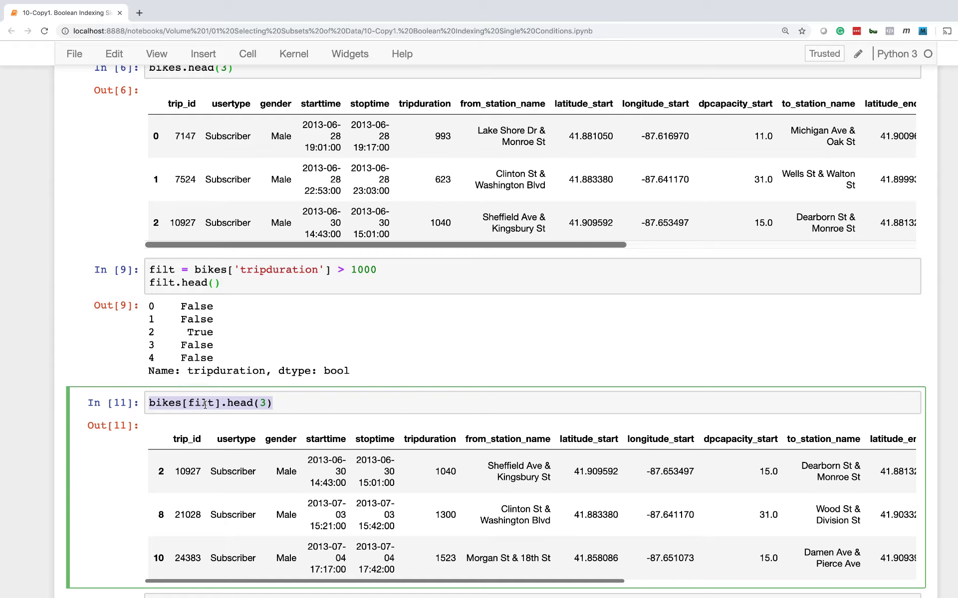
pyautogui.click(205, 404)
pyautogui.doubleClick(205, 404)
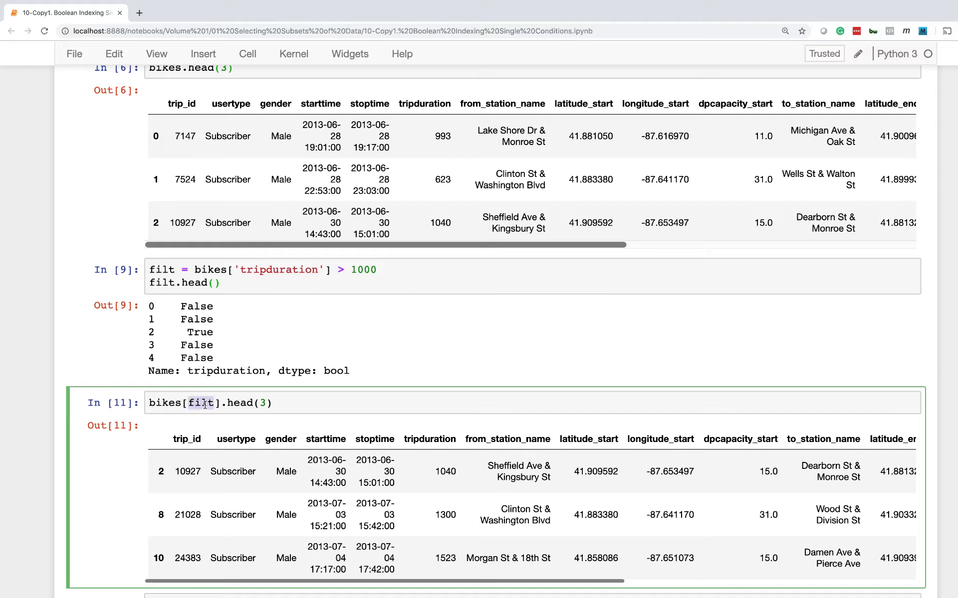
pyautogui.click(202, 403)
pyautogui.doubleClick(202, 403)
pyautogui.scroll(-2, 202, 403)
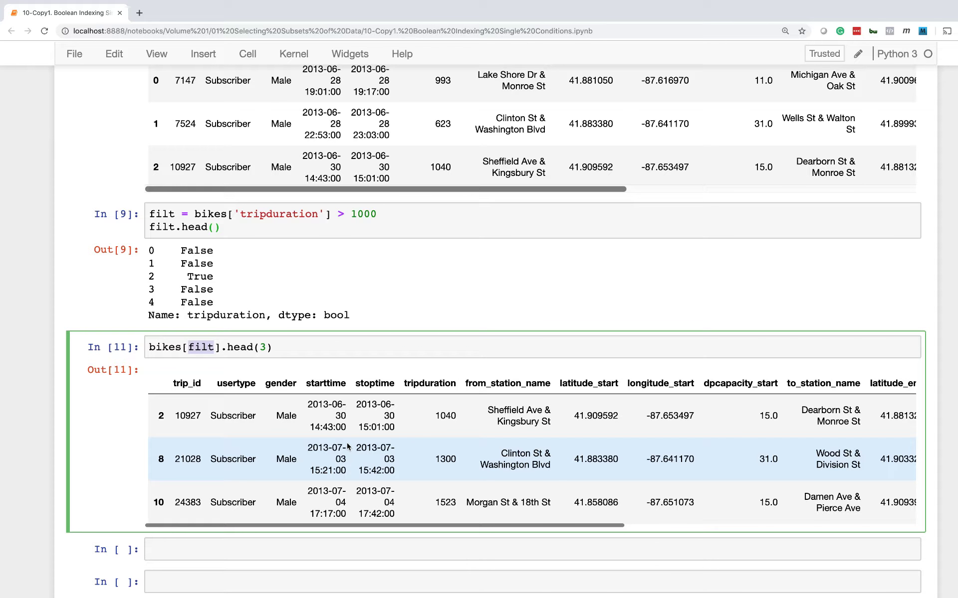
pyautogui.scroll(-2, 347, 447)
pyautogui.scroll(-3, 315, 426)
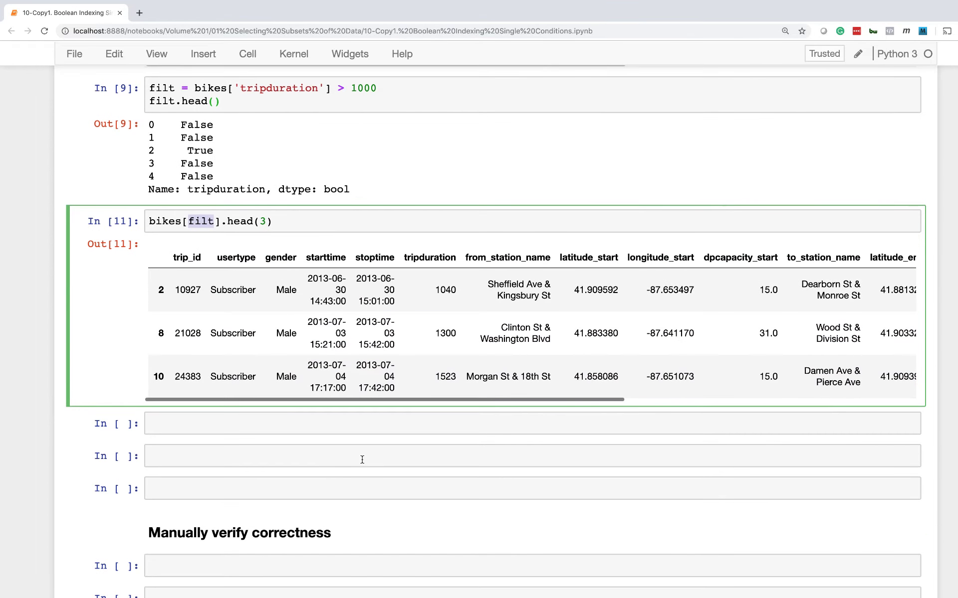
pyautogui.scroll(-1, 281, 404)
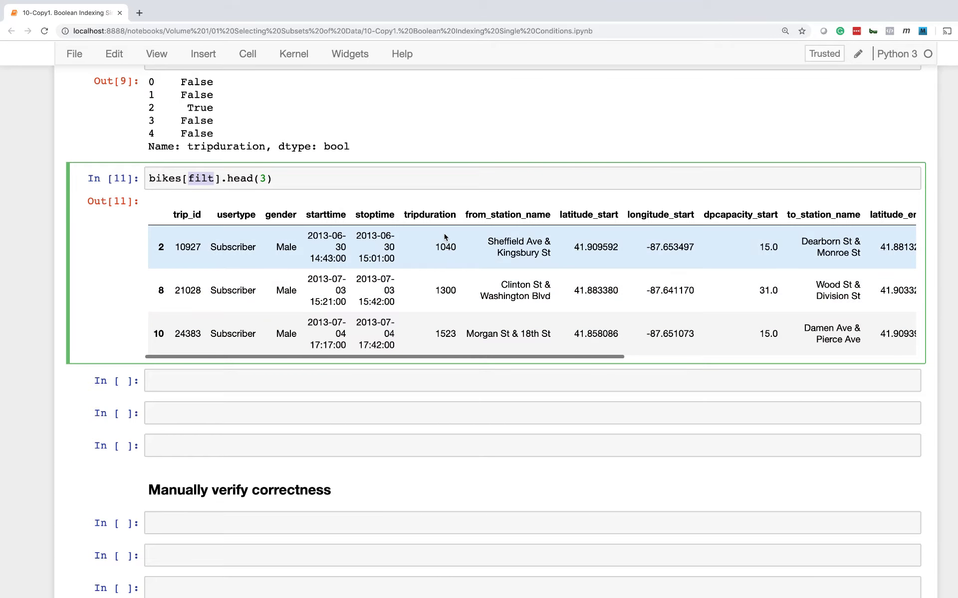
pyautogui.scroll(-1, 453, 335)
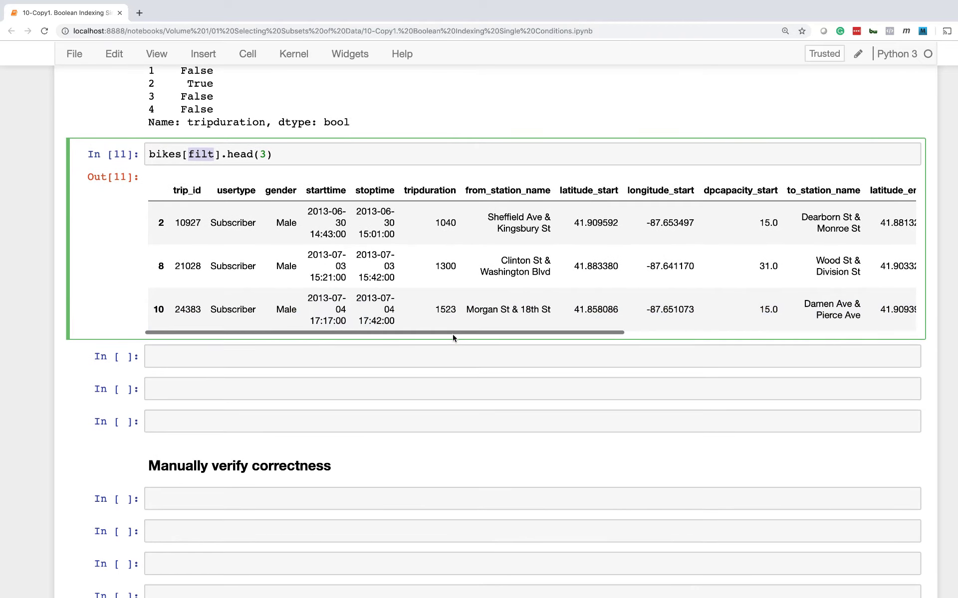
pyautogui.scroll(-2, 453, 335)
pyautogui.scroll(-5, 452, 334)
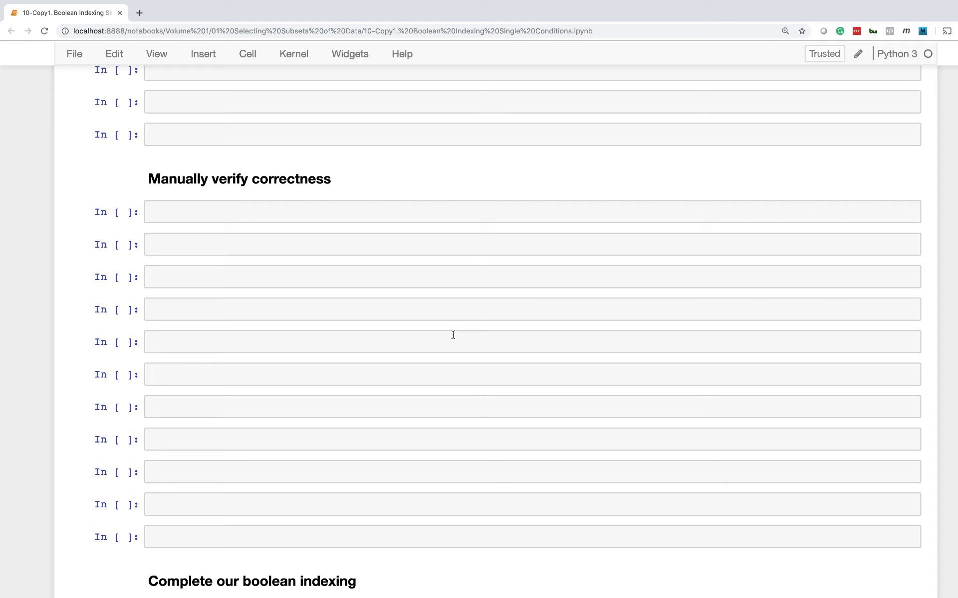
pyautogui.scroll(-1, 453, 334)
pyautogui.scroll(-6, 453, 335)
pyautogui.scroll(-2, 452, 334)
pyautogui.scroll(-1, 453, 333)
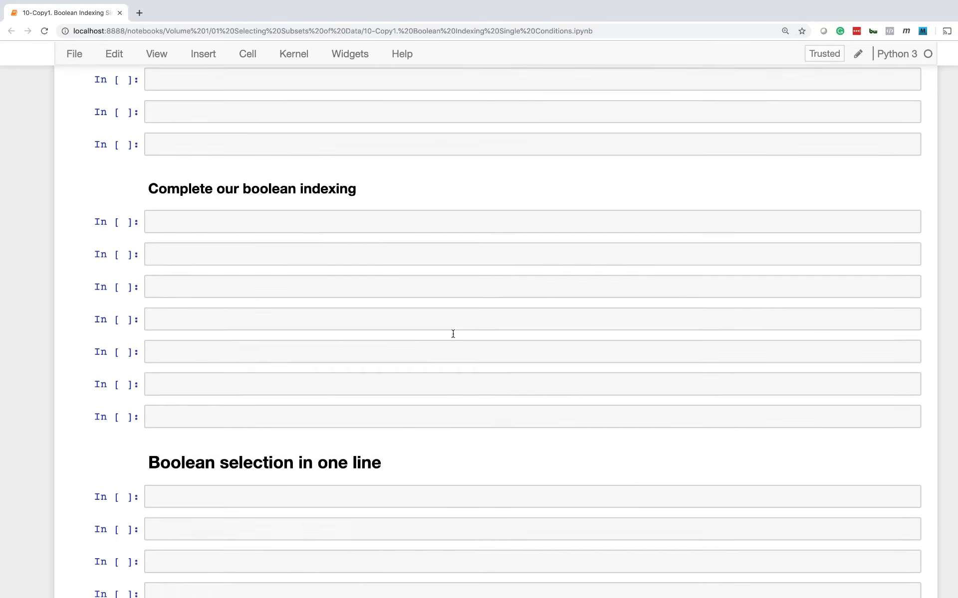
pyautogui.scroll(-2, 452, 333)
pyautogui.scroll(-5, 453, 334)
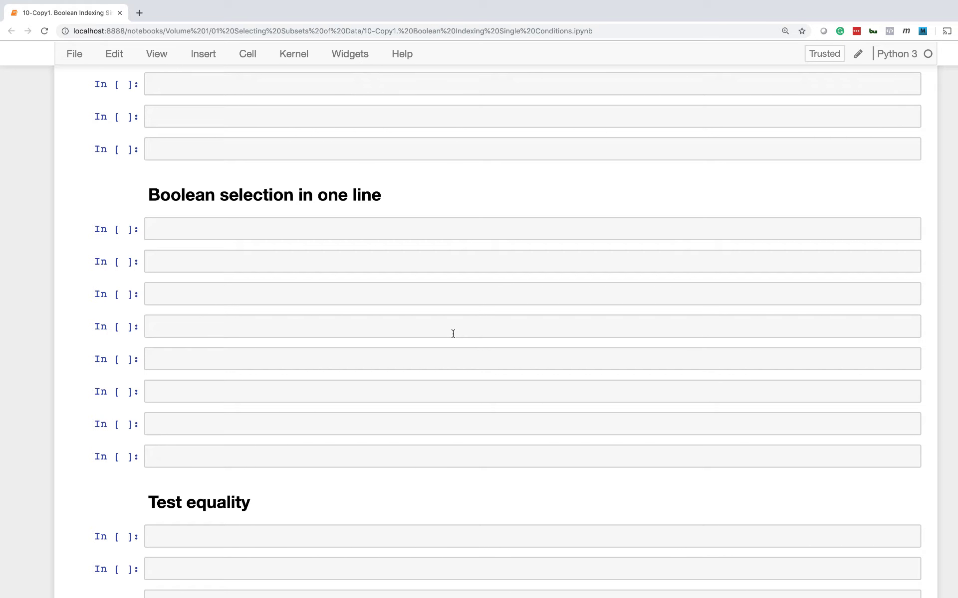
# - Undo a stray paste under 'Boolean selection in one line', then copy In [9]'s filter code
pyautogui.click(348, 224)
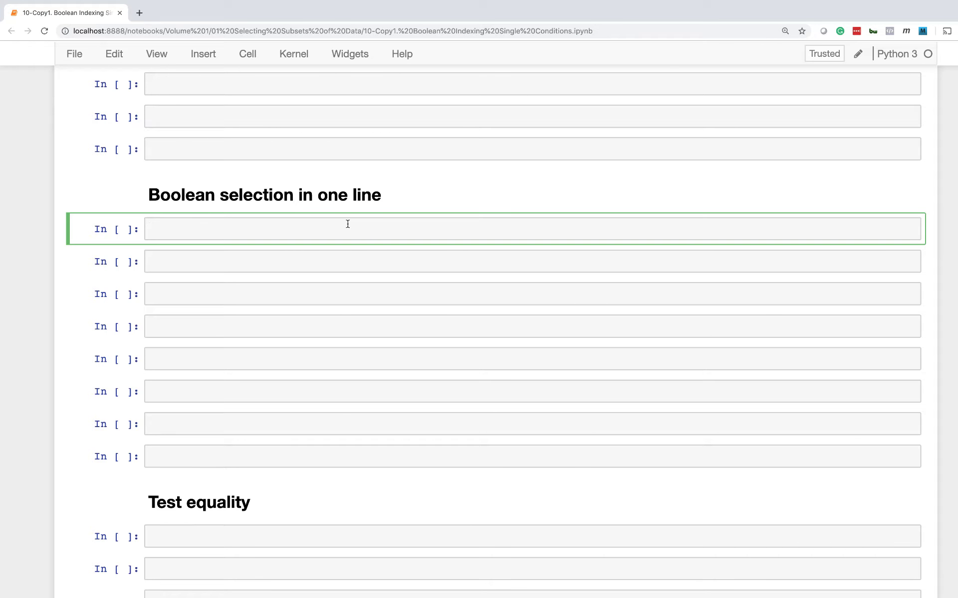
pyautogui.write('### Manually verify correctness')
pyautogui.hotkey('ctrl', 'z')
pyautogui.scroll(10, 347, 224)
pyautogui.scroll(5, 347, 224)
pyautogui.scroll(5, 347, 223)
pyautogui.scroll(4, 347, 224)
pyautogui.scroll(1, 285, 254)
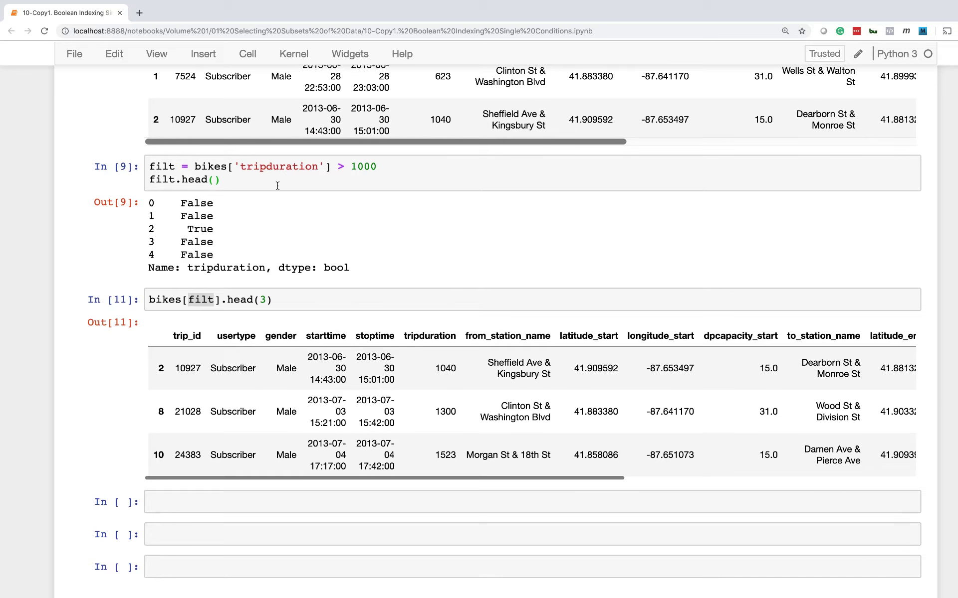
pyautogui.click(278, 181)
pyautogui.hotkey('ctrl', 'a')
pyautogui.hotkey('ctrl', 'c')
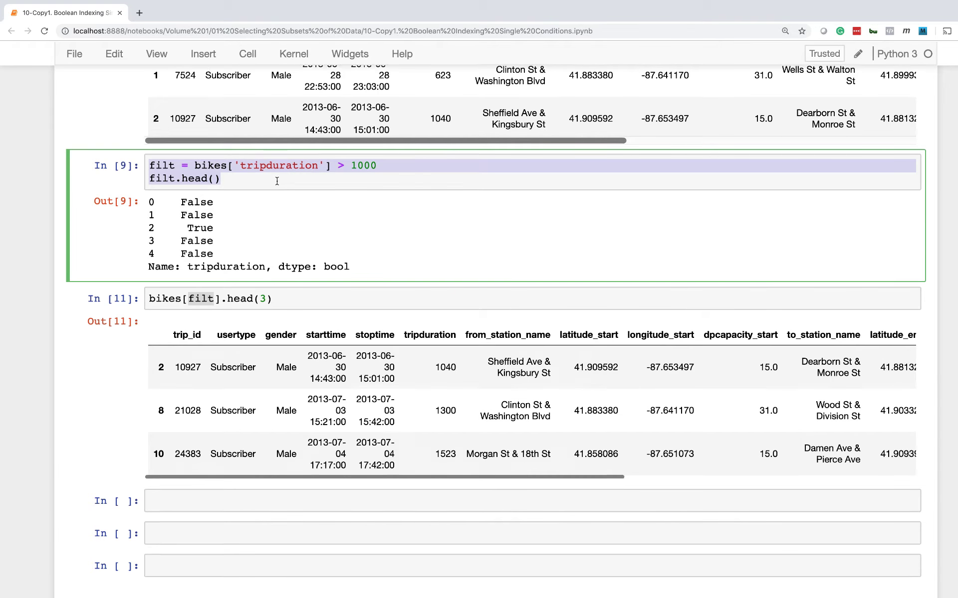
pyautogui.scroll(-15, 277, 181)
pyautogui.scroll(-3, 277, 181)
pyautogui.scroll(-8, 277, 181)
pyautogui.scroll(-3, 277, 181)
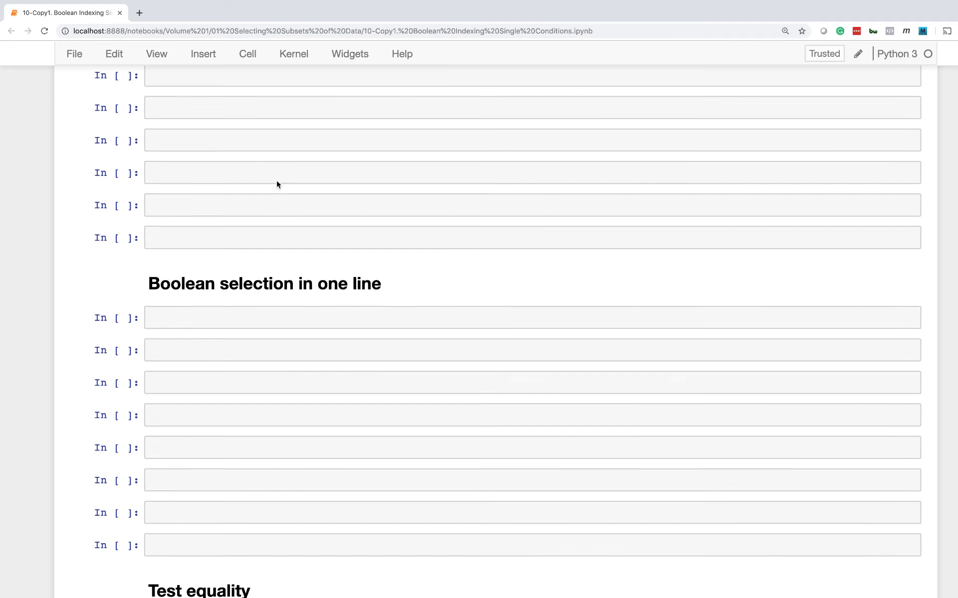
pyautogui.scroll(-3, 277, 181)
# - Paste the filter code and remove the filt.head() line and the 'filt =' assignment
pyautogui.click(248, 208)
pyautogui.hotkey('ctrl', 'v')
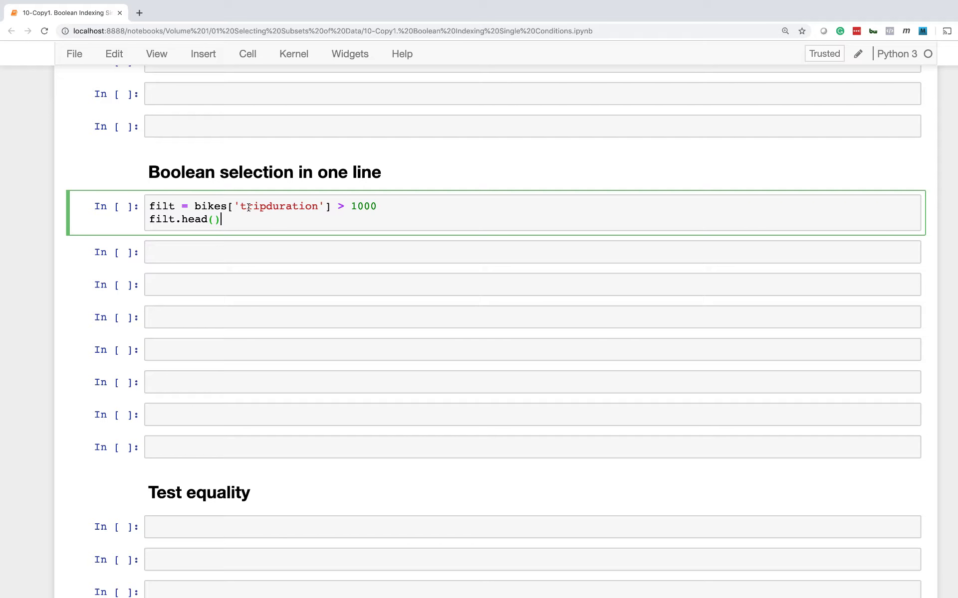
pyautogui.press('BackSpace')
pyautogui.press('BackSpace')
pyautogui.press('BackSpace')
pyautogui.press('Up')
pyautogui.press('Right')
pyautogui.press('Right')
pyautogui.press('Right')
pyautogui.press('BackSpace')
pyautogui.press('BackSpace')
pyautogui.press('BackSpace')
pyautogui.write('bikes')
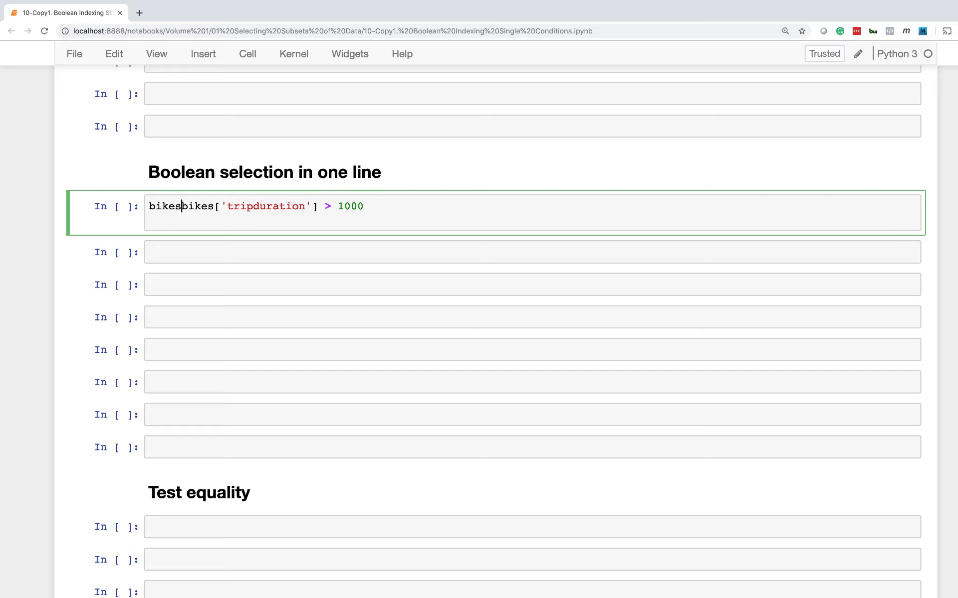
pyautogui.write('[')
# - Delete the leftover empty line and highlight the inner tripduration condition
pyautogui.press('End')
pyautogui.write(']')
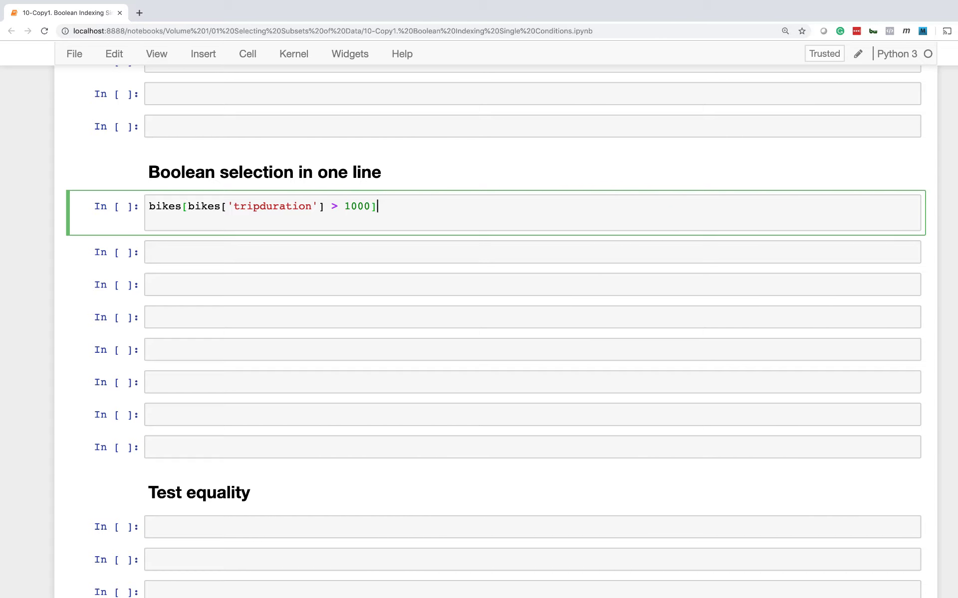
pyautogui.press('Down')
pyautogui.press('BackSpace')
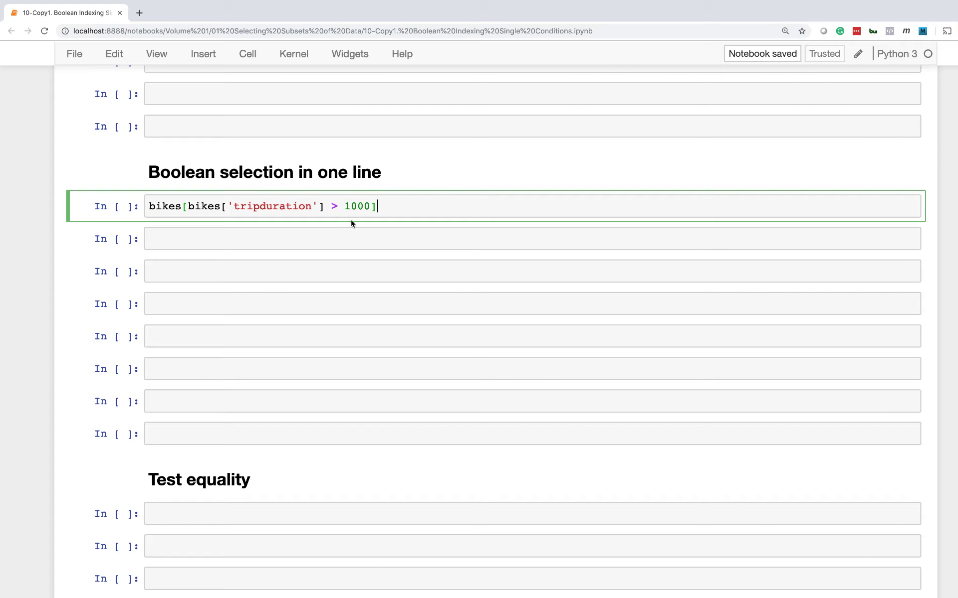
pyautogui.moveTo(371, 207); pyautogui.dragTo(187, 207)
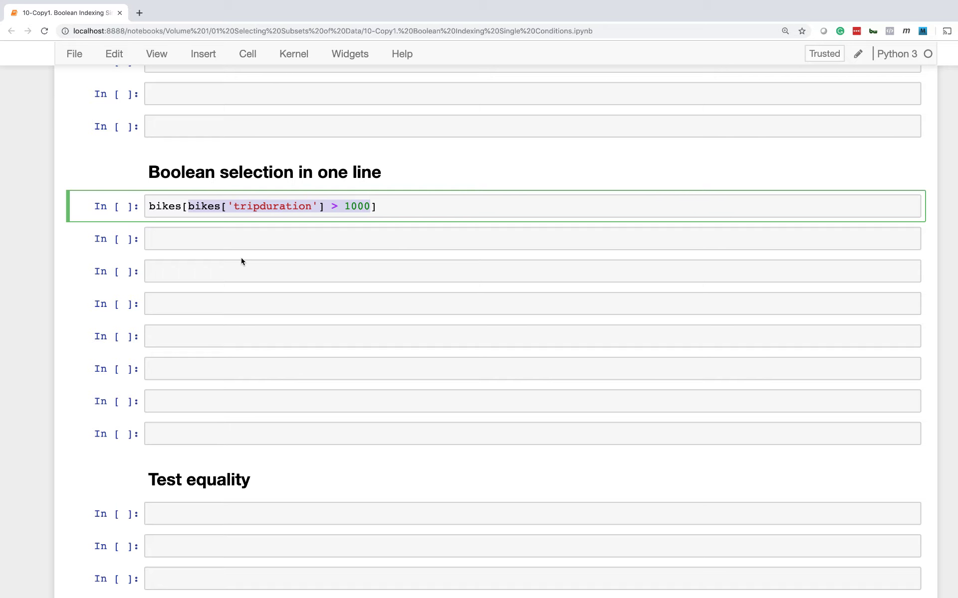
pyautogui.click(396, 209)
pyautogui.hotkey('shift', 'Return')
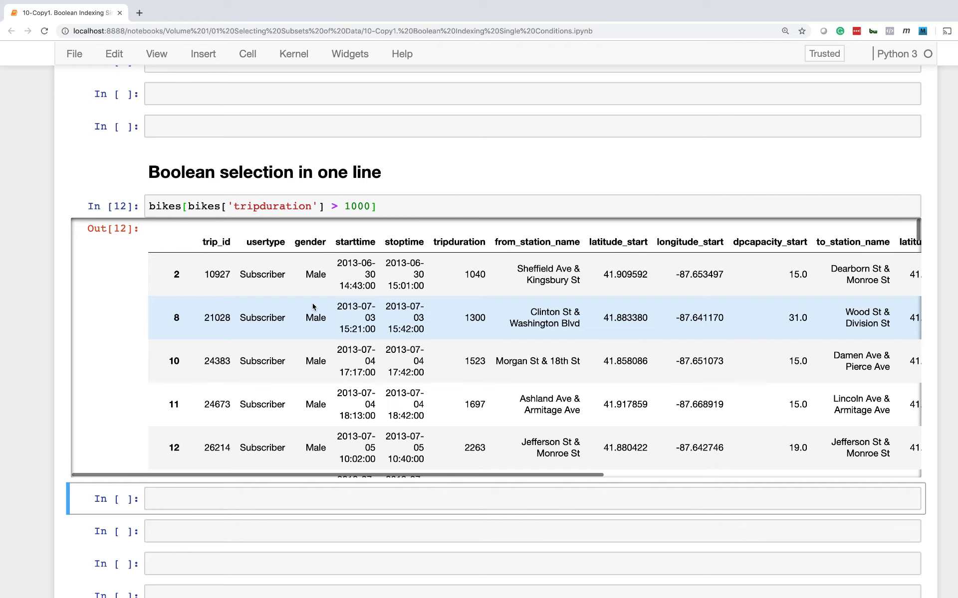
pyautogui.scroll(-1, 187, 337)
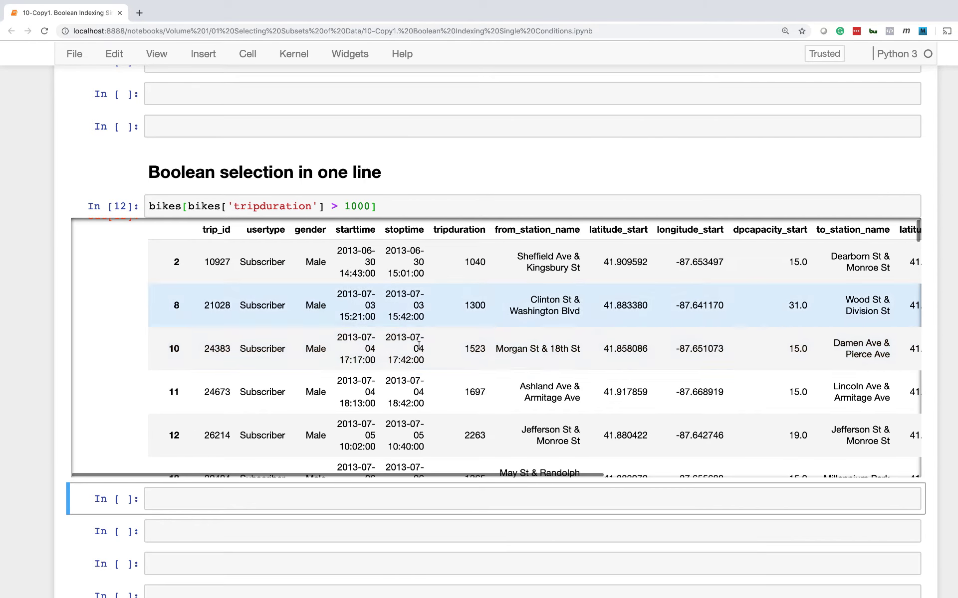
pyautogui.scroll(-1, 472, 423)
pyautogui.rightClick(469, 421)
pyautogui.click(449, 366)
pyautogui.scroll(2, 337, 269)
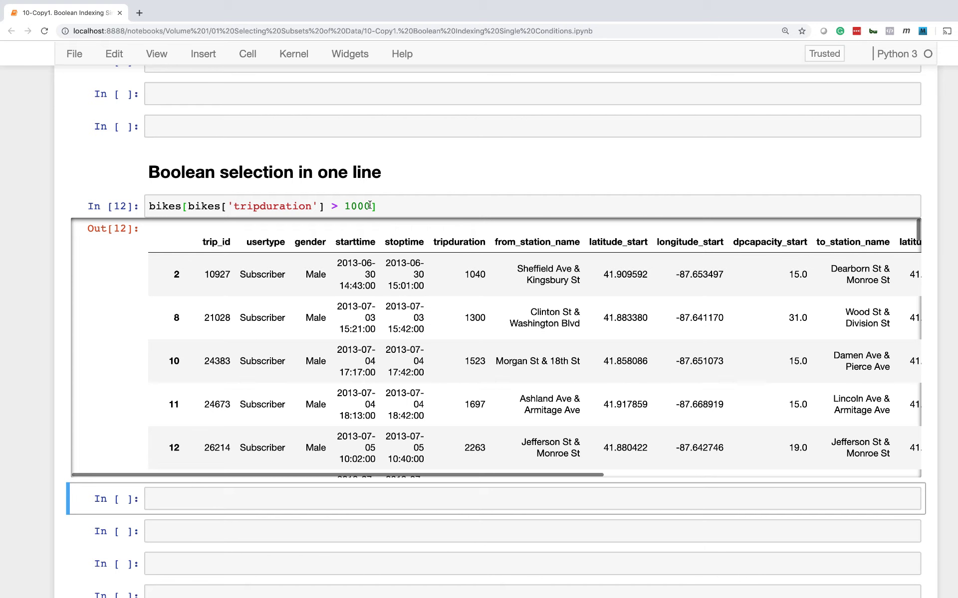
pyautogui.moveTo(369, 205); pyautogui.dragTo(187, 205)
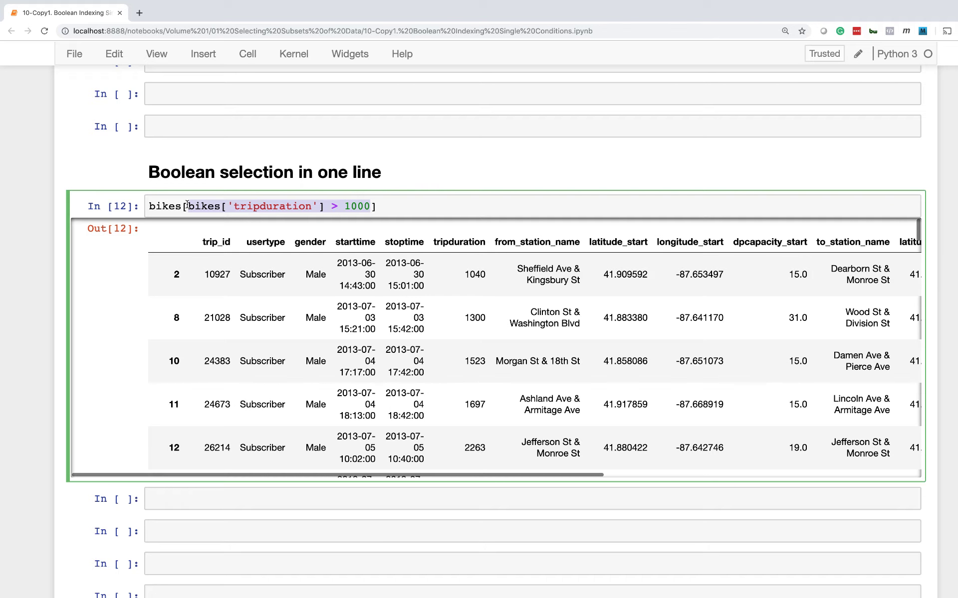
pyautogui.click(187, 206)
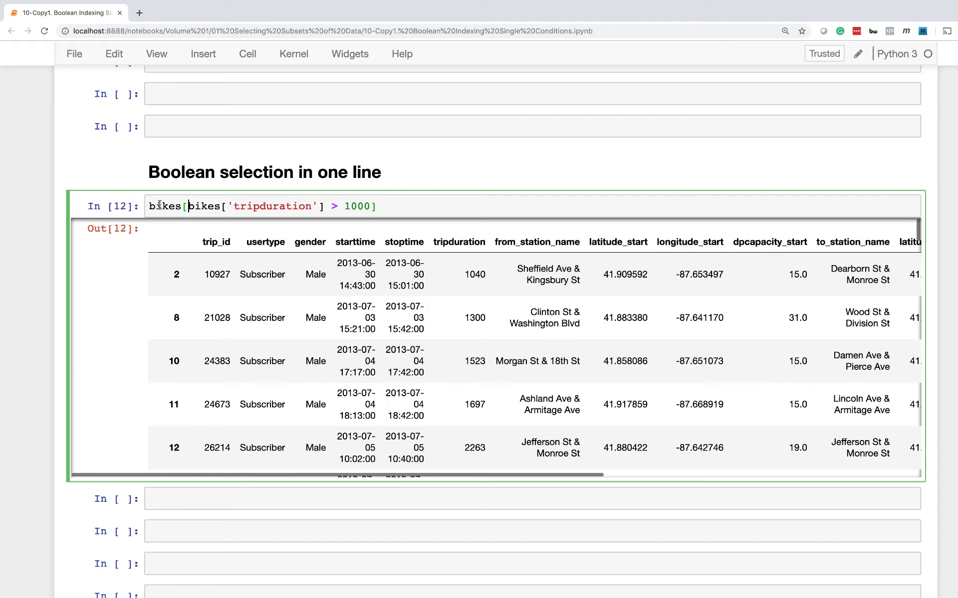
pyautogui.doubleClick(204, 208)
pyautogui.click(190, 207)
pyautogui.doubleClick(172, 208)
pyautogui.click(172, 207)
pyautogui.tripleClick(248, 198)
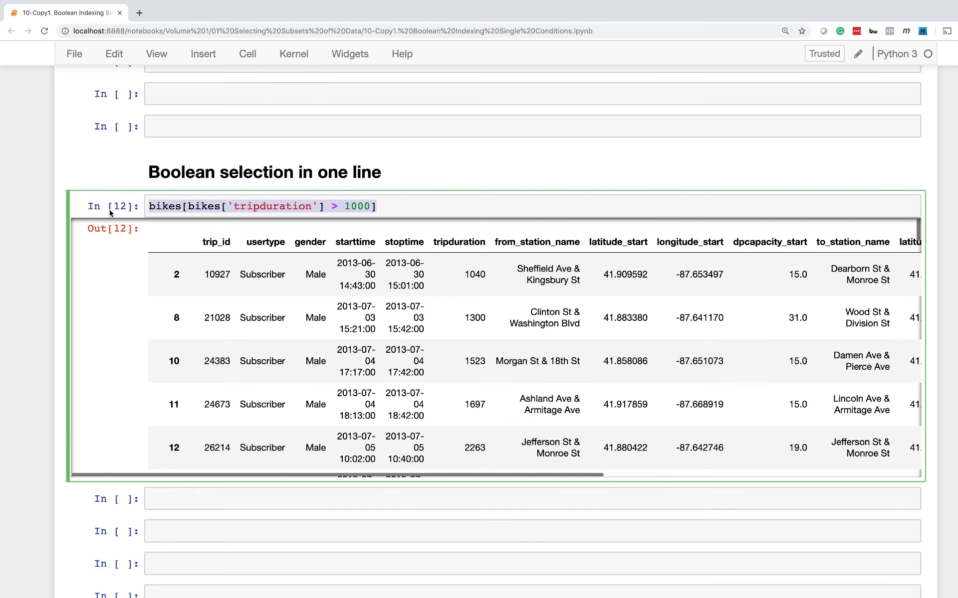
pyautogui.scroll(-1, 122, 303)
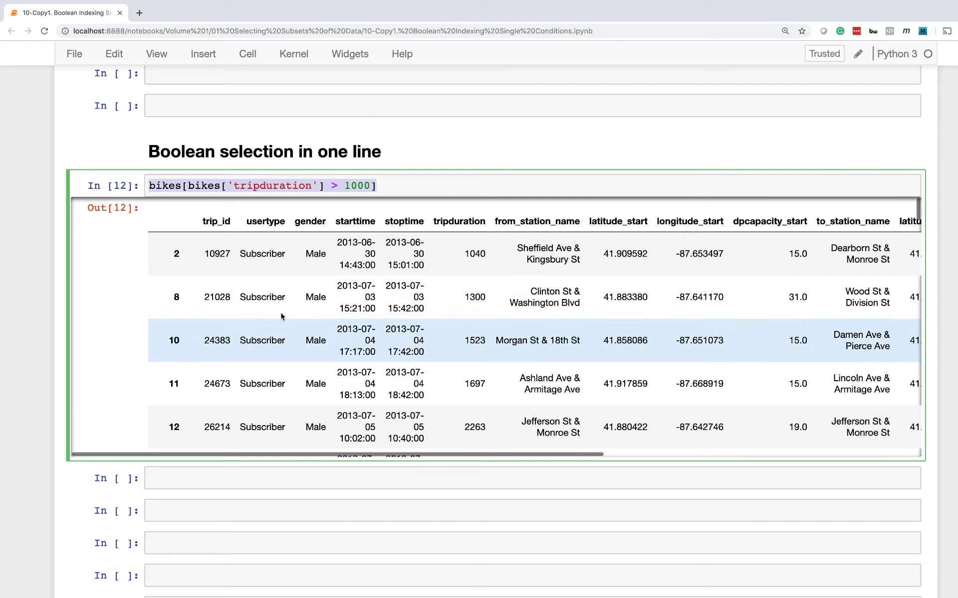
pyautogui.scroll(-5, 210, 480)
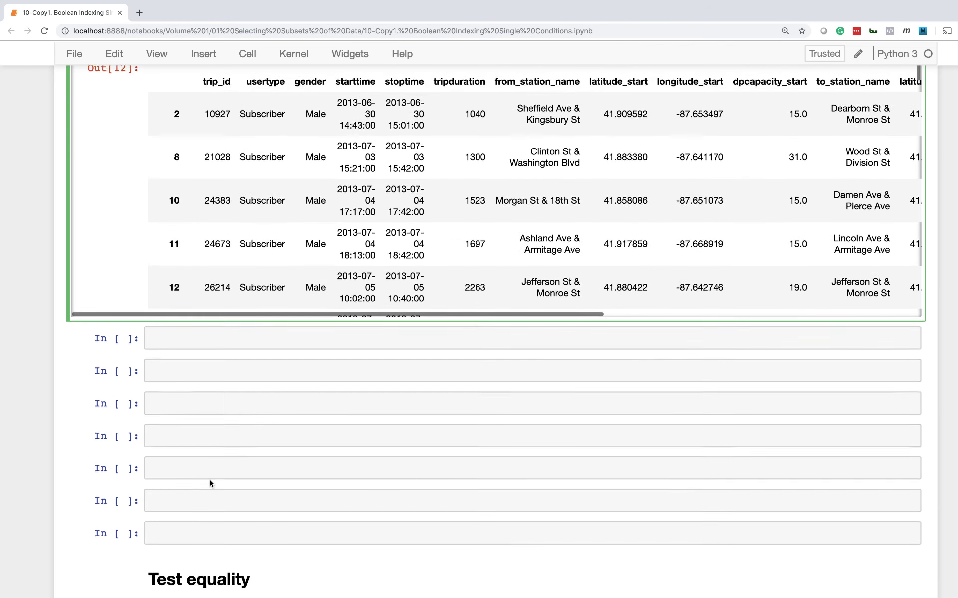
pyautogui.scroll(-1, 210, 481)
pyautogui.scroll(1, 209, 481)
pyautogui.scroll(1, 210, 480)
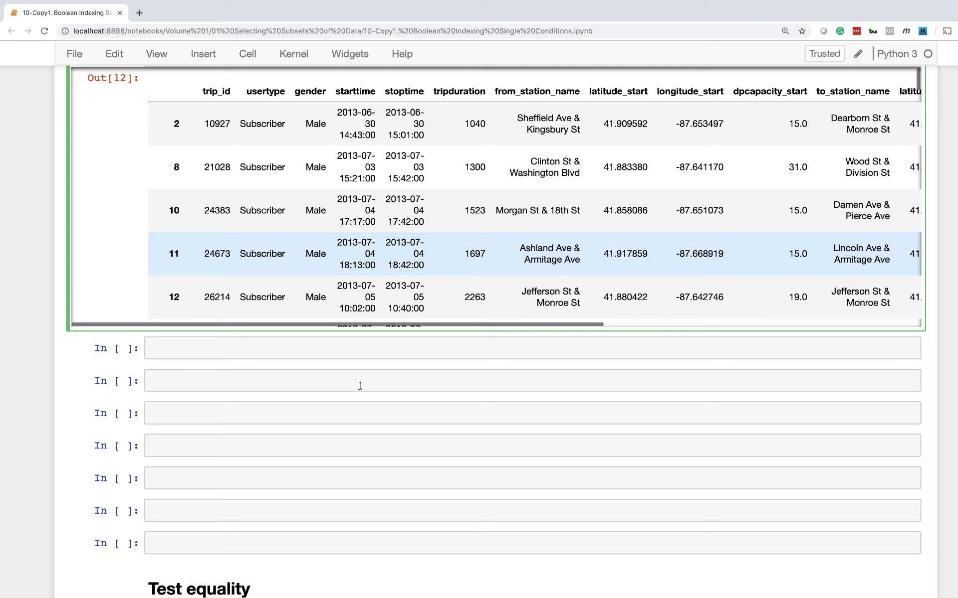
pyautogui.scroll(-2, 350, 402)
pyautogui.scroll(-5, 350, 397)
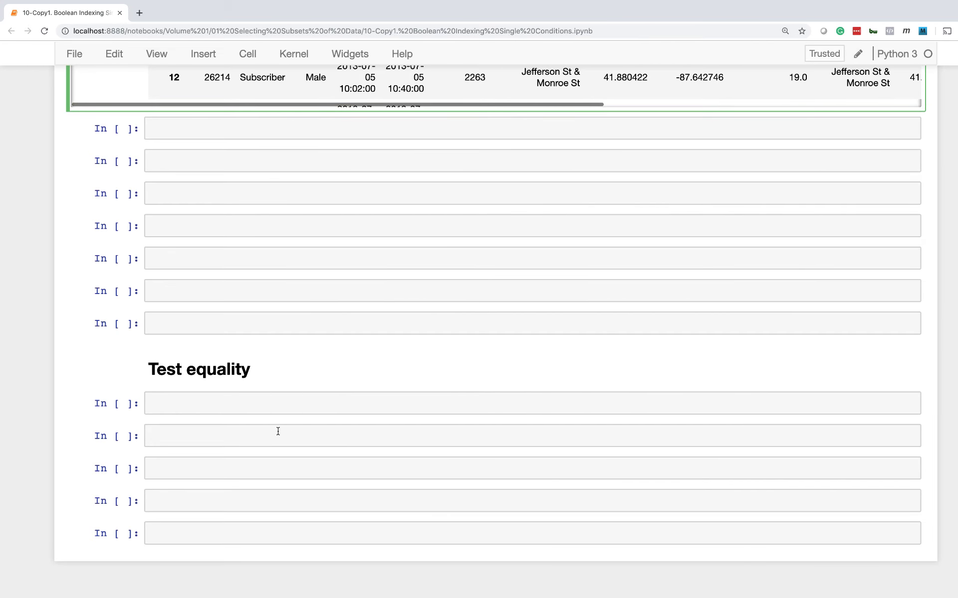
# - Type bikes in the cell under 'Test equality' and highlight 'cloudy' in events
pyautogui.click(247, 383)
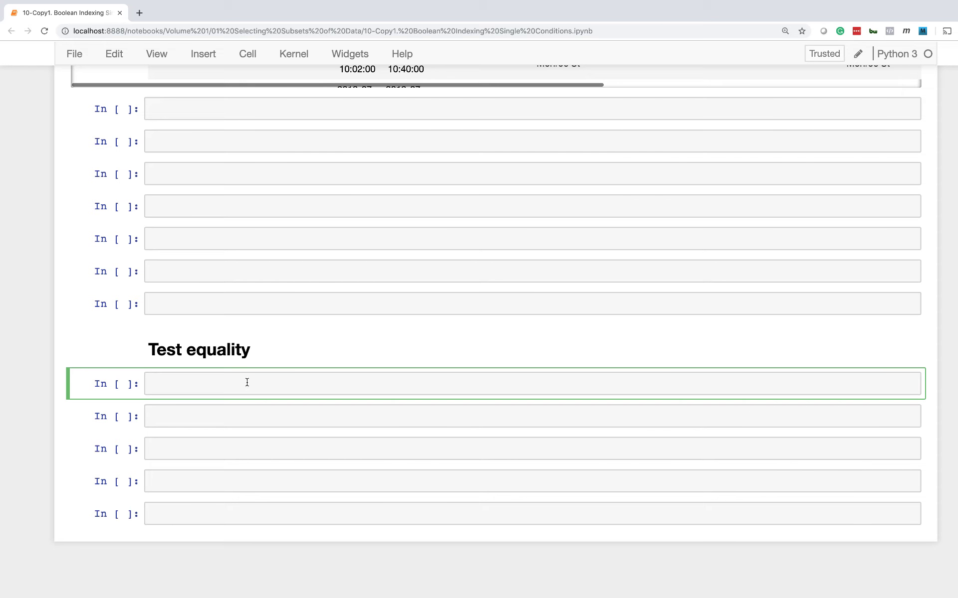
pyautogui.write('bikes')
pyautogui.scroll(2, 328, 270)
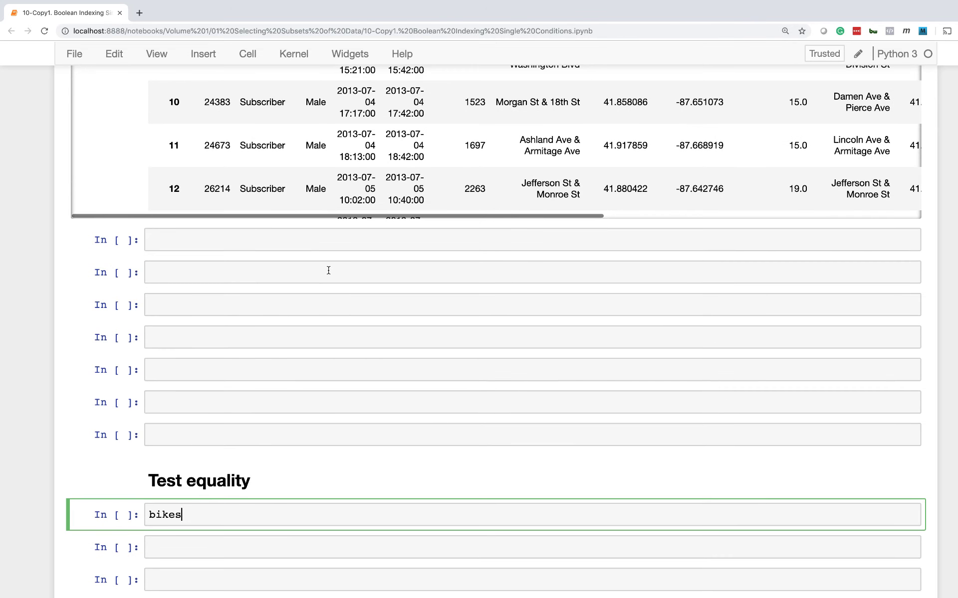
pyautogui.scroll(2, 516, 242)
pyautogui.hscroll(5, 457, 246)
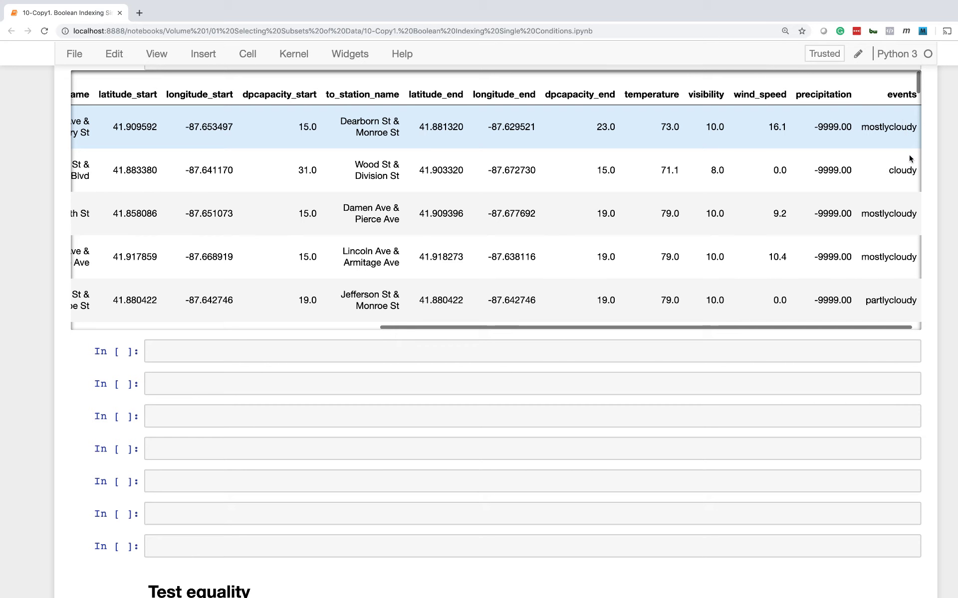
pyautogui.doubleClick(904, 169)
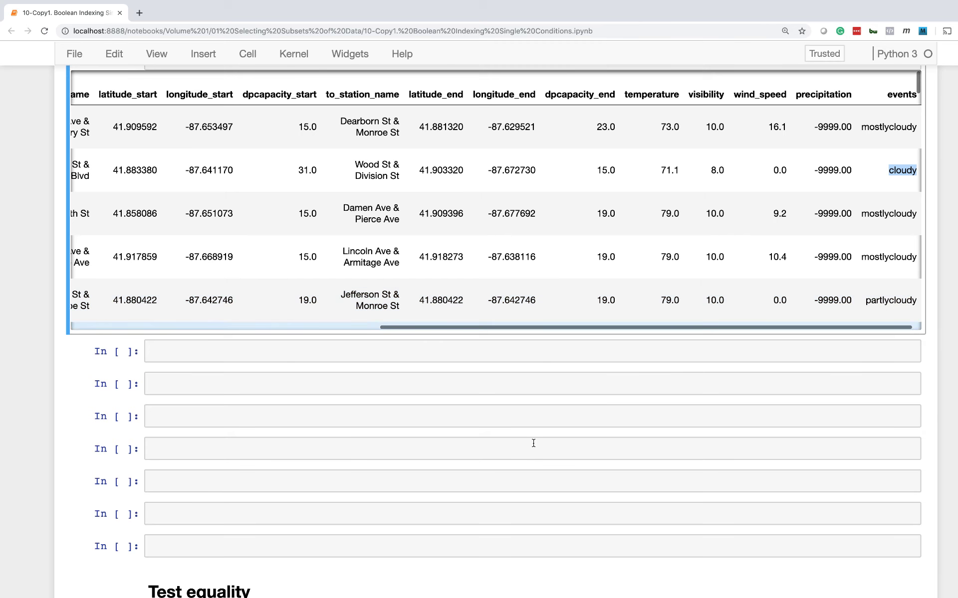
pyautogui.scroll(-5, 532, 442)
pyautogui.write('bikes')
# - Run bikes['events'] == 'cloudy' to list True/False for every trip
pyautogui.click(245, 383)
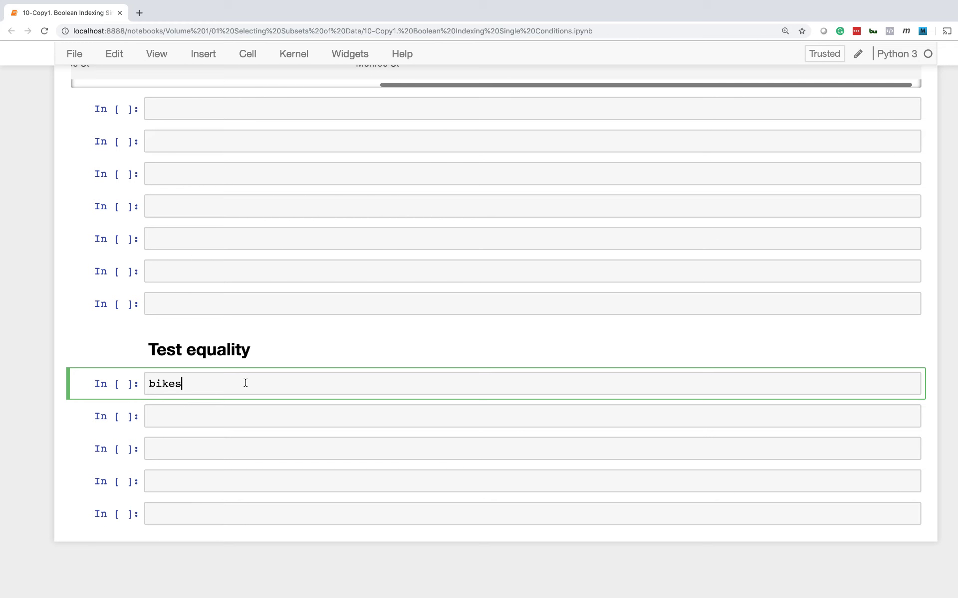
pyautogui.write("['ev")
pyautogui.write("ents']")
pyautogui.write(" == 'cloudy")
pyautogui.doubleClick(259, 383)
pyautogui.tripleClick(295, 385)
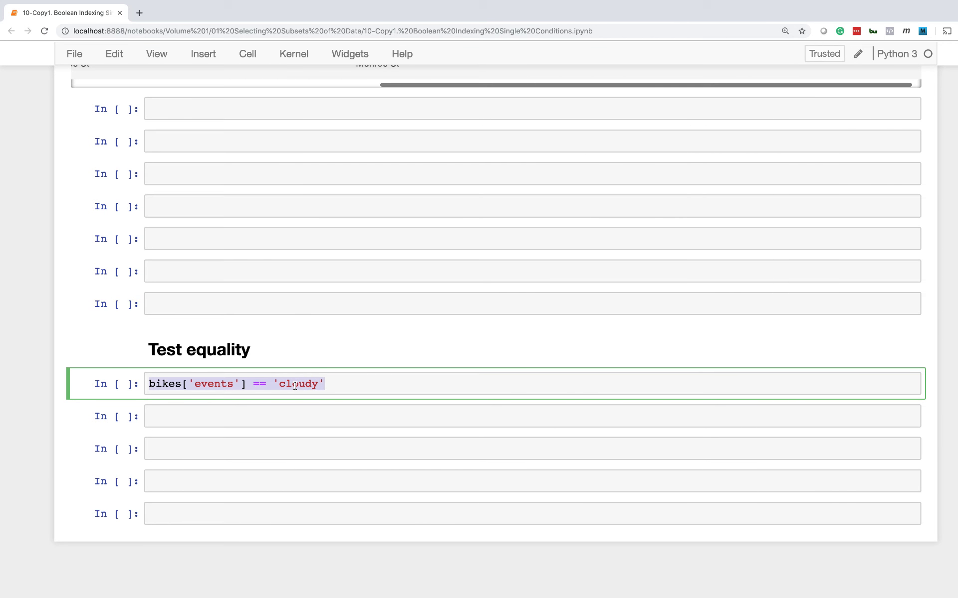
pyautogui.click(294, 385)
pyautogui.hotkey('shift', 'Return')
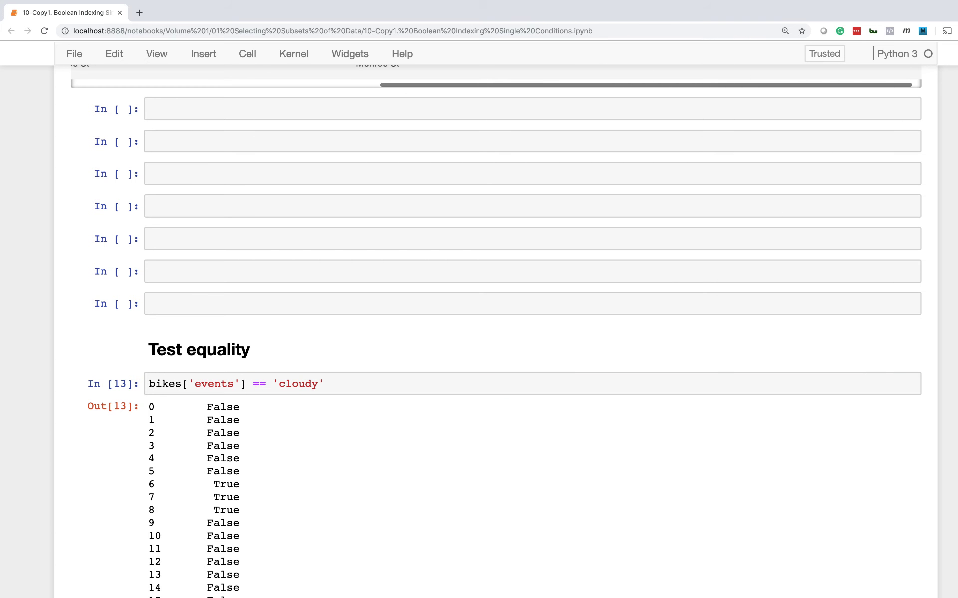
pyautogui.scroll(-1, 290, 423)
pyautogui.scroll(-1, 291, 423)
pyautogui.scroll(-2, 291, 423)
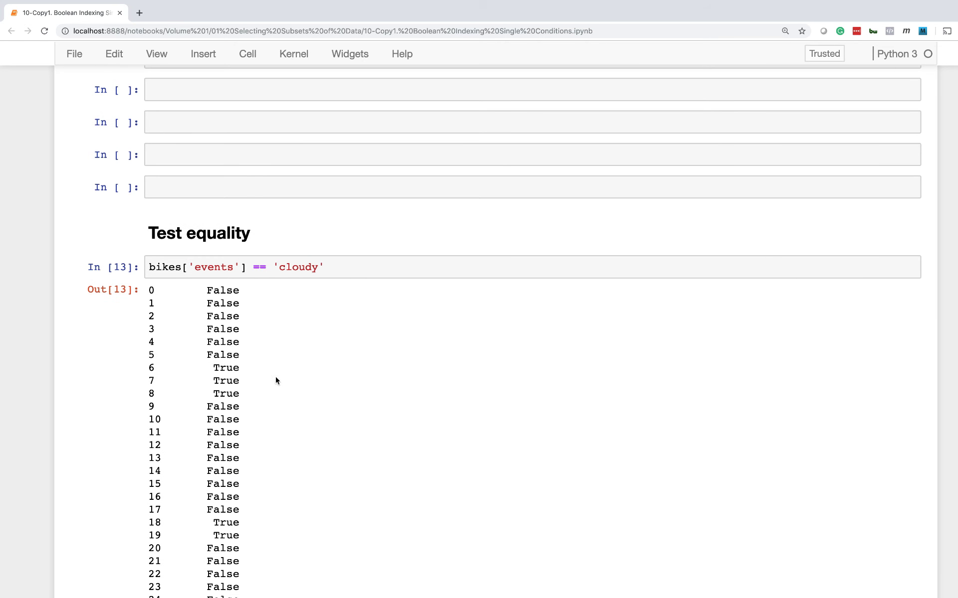
pyautogui.scroll(-2, 237, 425)
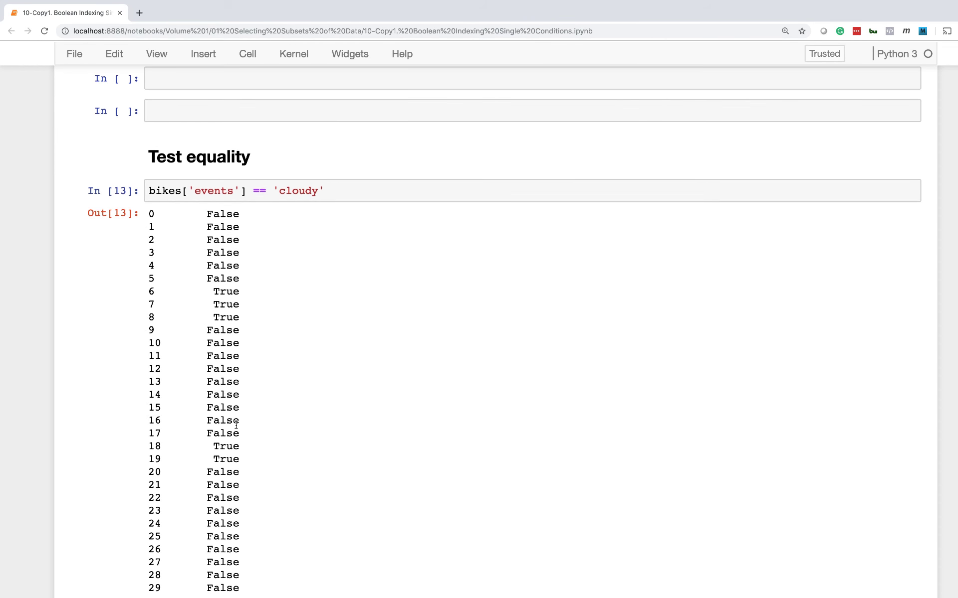
pyautogui.scroll(-3, 237, 425)
pyautogui.scroll(4, 236, 425)
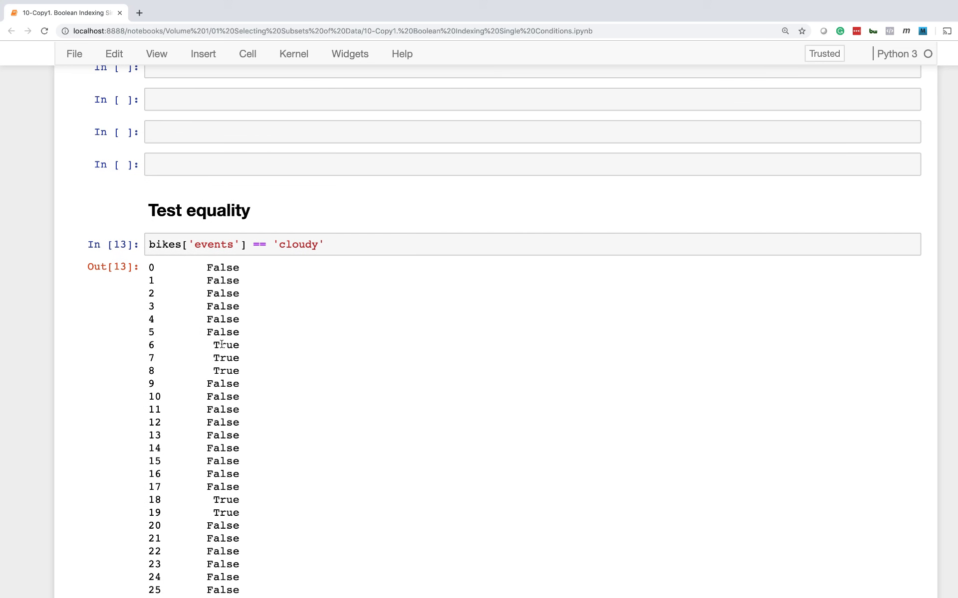
# - Assign the comparison to filt and add bikes[filt] as a second line
pyautogui.click(150, 244)
pyautogui.write('filt =')
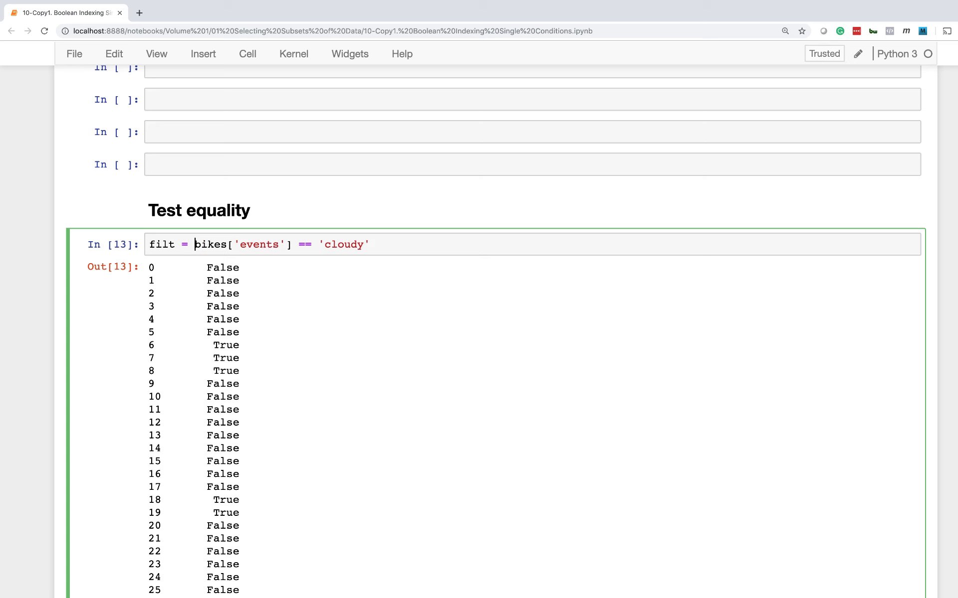
pyautogui.press('Return')
pyautogui.write('bikes')
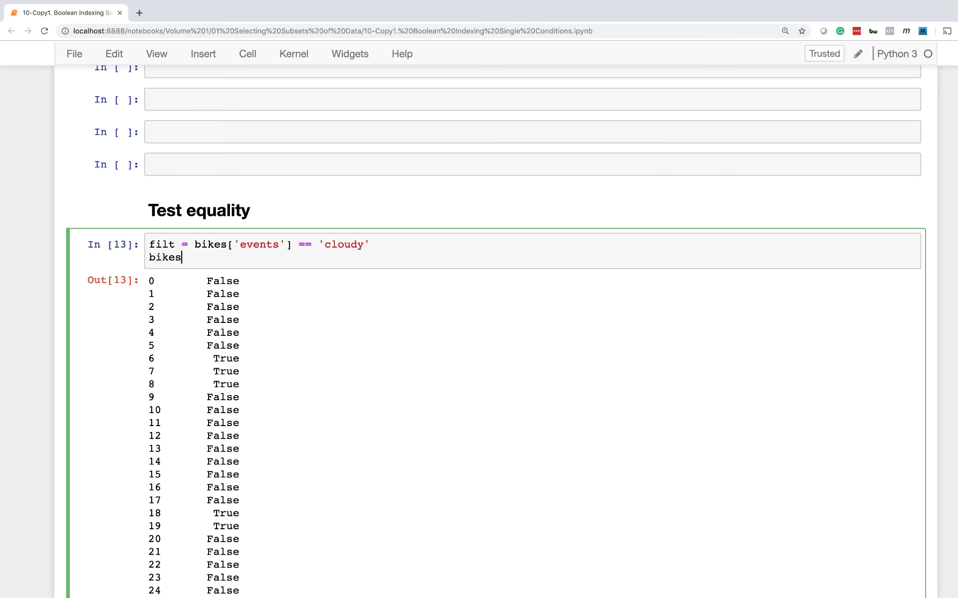
pyautogui.write('[filt')
pyautogui.doubleClick(203, 259)
pyautogui.doubleClick(166, 245)
pyautogui.doubleClick(199, 258)
pyautogui.click(225, 258)
# - Rerun the cell so bikes[filt] lists only cloudy trips, then review the comparison
pyautogui.hotkey('shift', 'Return')
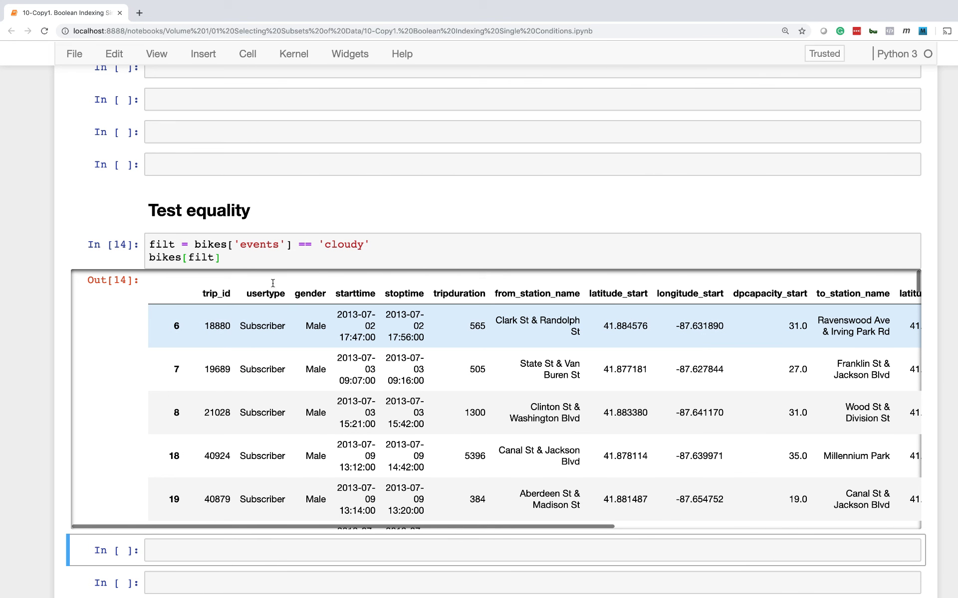
pyautogui.hscroll(10, 315, 360)
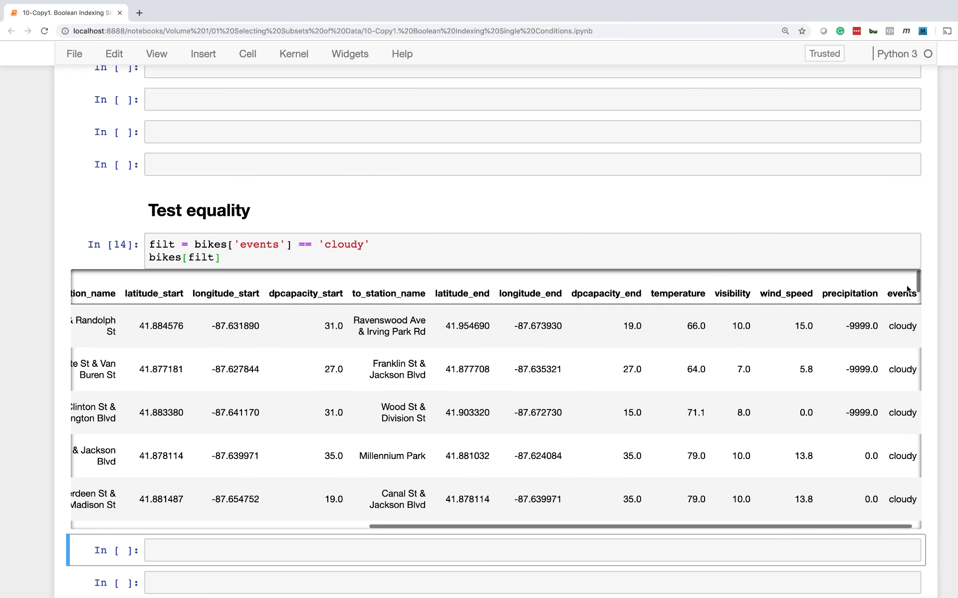
pyautogui.scroll(-2, 900, 374)
pyautogui.scroll(-3, 900, 378)
pyautogui.scroll(-3, 899, 378)
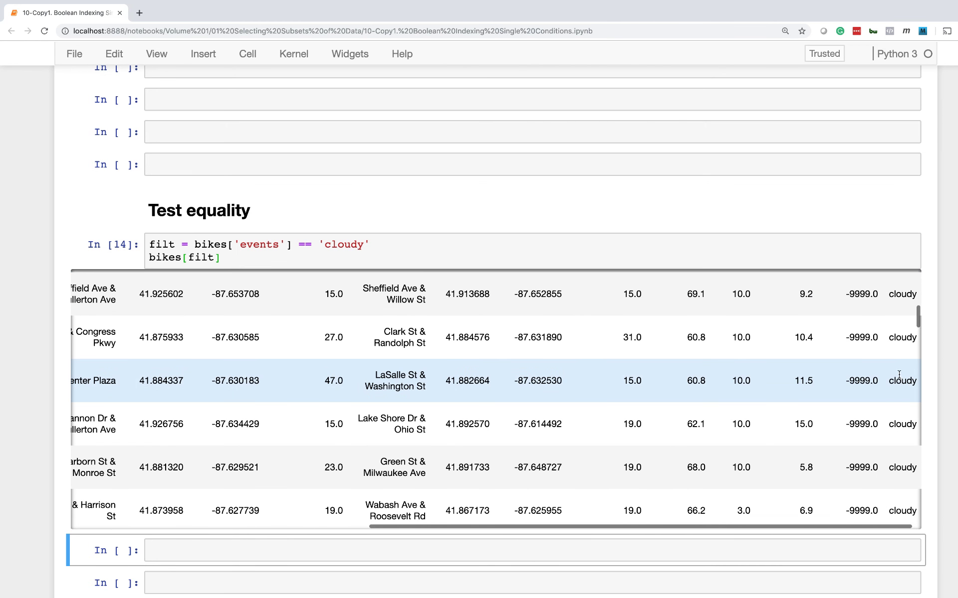
pyautogui.scroll(-3, 900, 378)
pyautogui.scroll(-2, 899, 377)
pyautogui.scroll(-3, 591, 551)
pyautogui.scroll(-2, 568, 569)
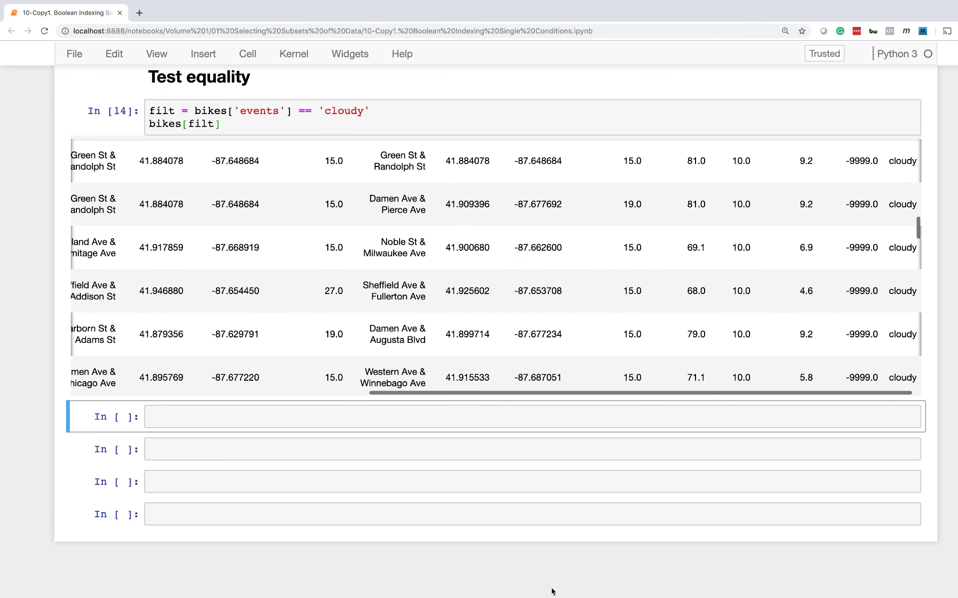
pyautogui.rightClick(552, 589)
pyautogui.click(452, 529)
pyautogui.scroll(3, 396, 474)
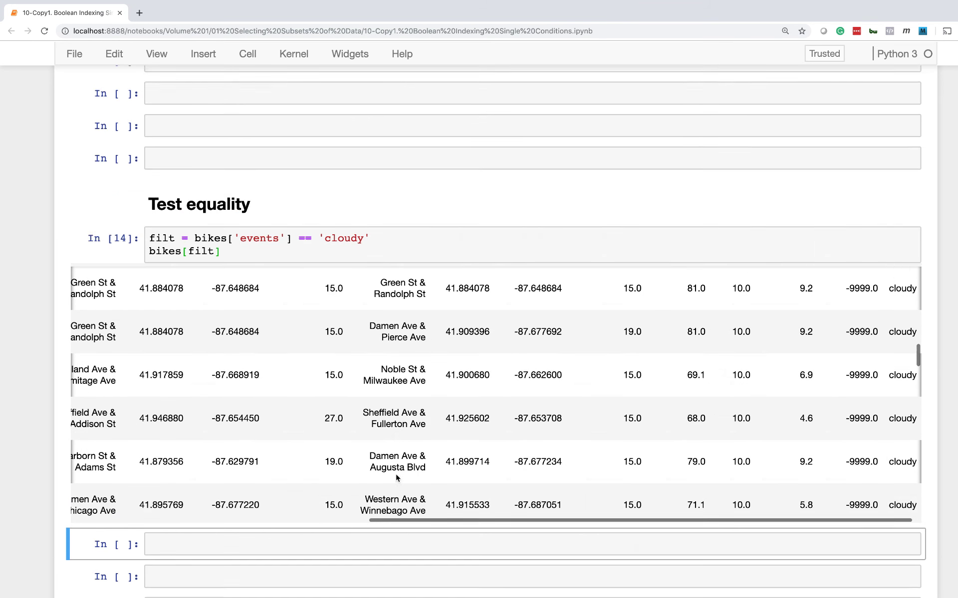
pyautogui.scroll(2, 336, 374)
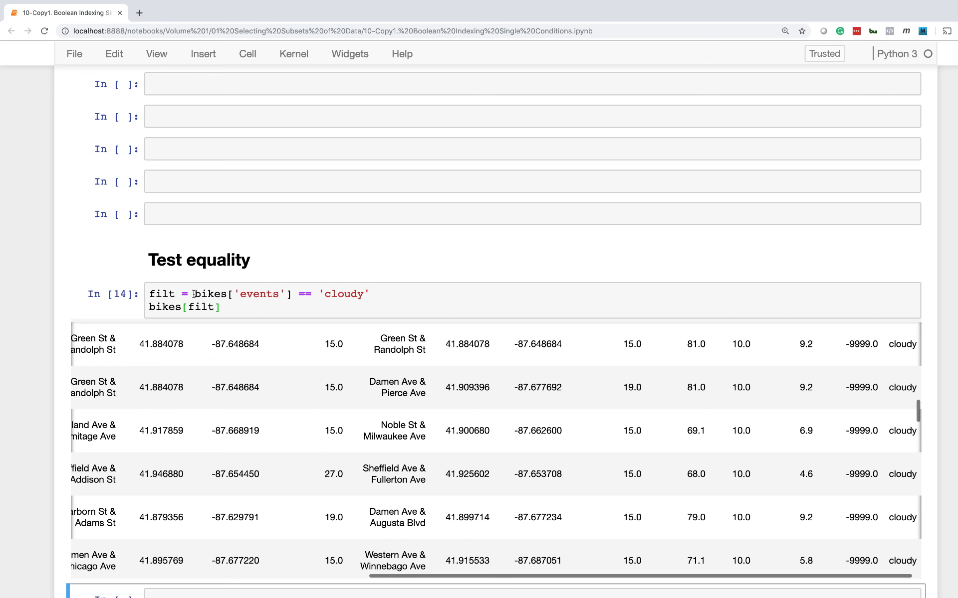
pyautogui.moveTo(194, 293); pyautogui.dragTo(405, 294)
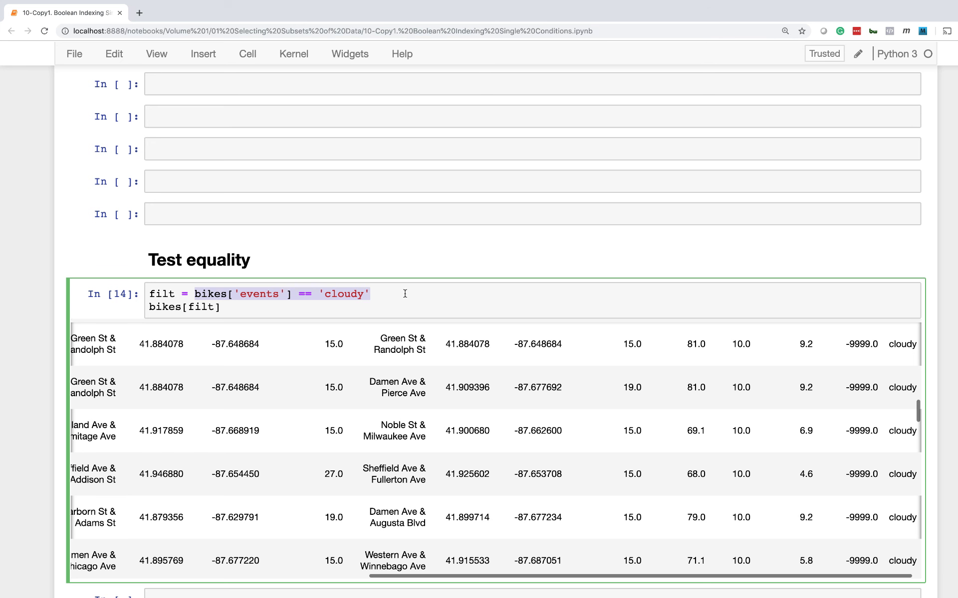
pyautogui.click(277, 295)
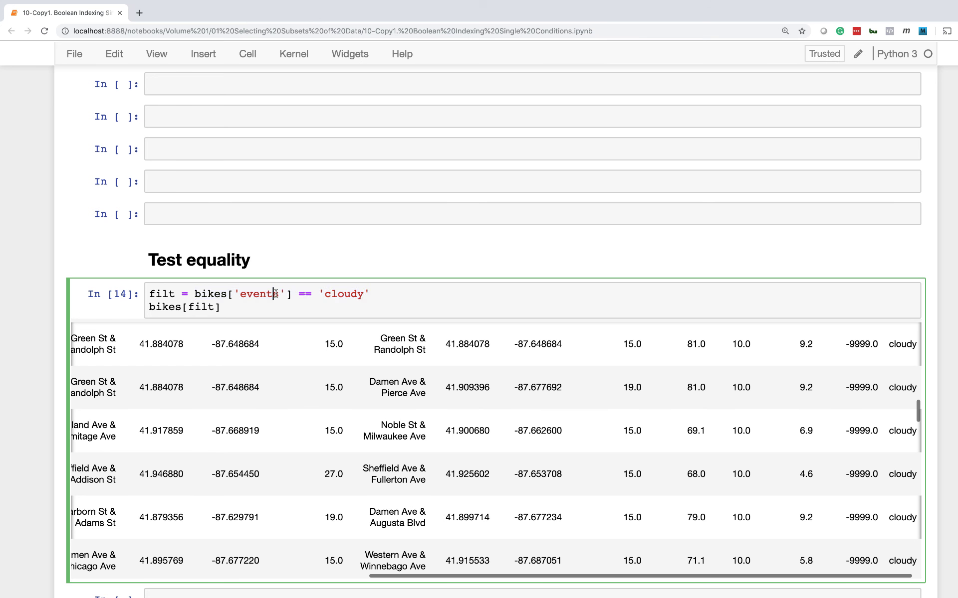